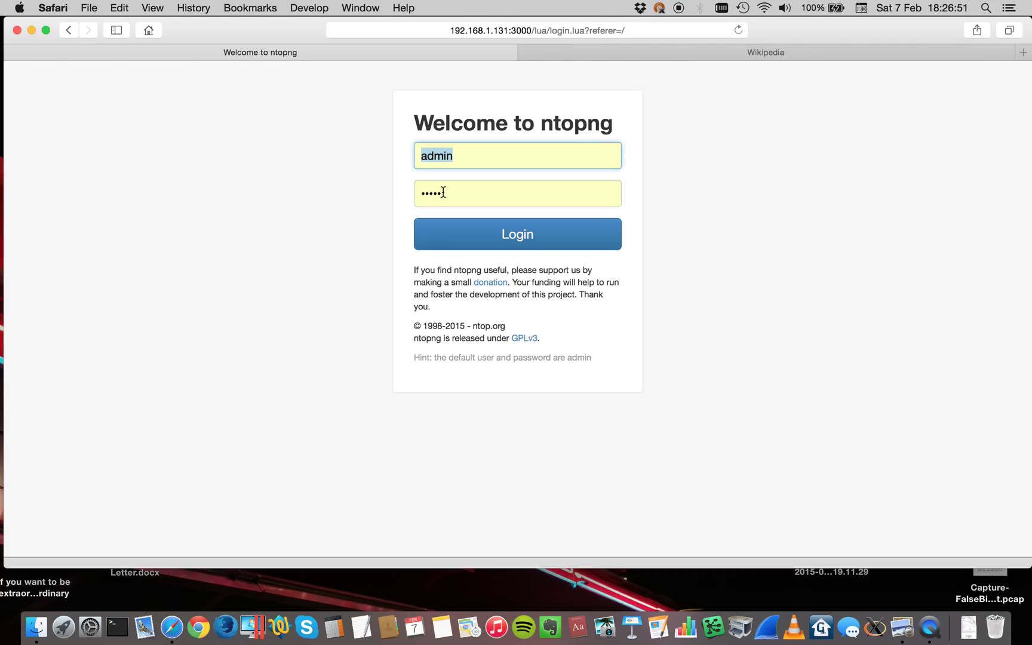
Log in to ntopng with the autofilled saved password.
click(463, 230)
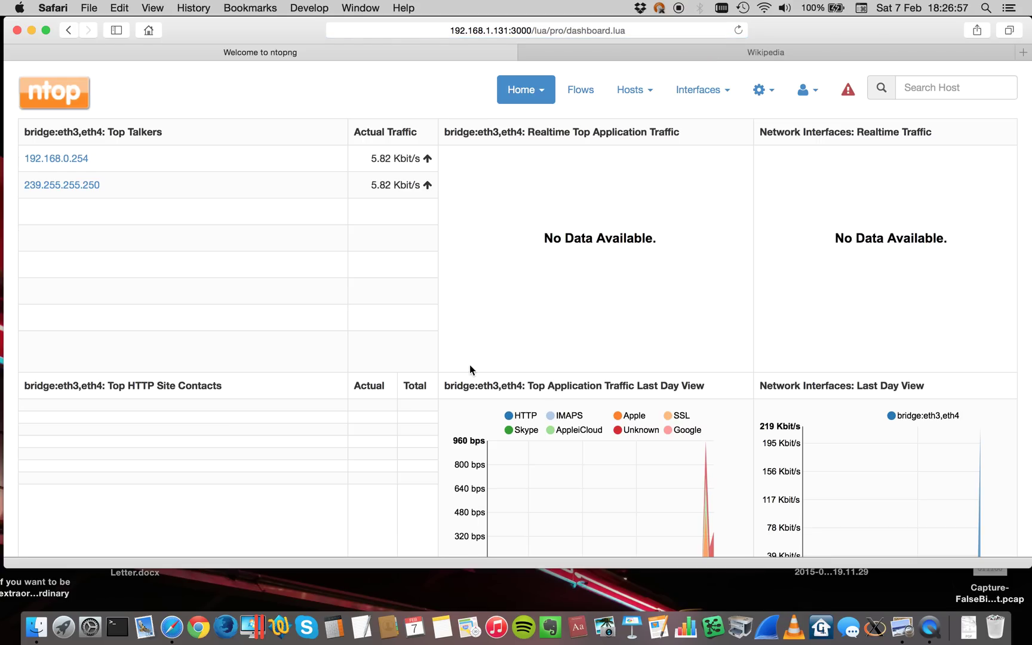
Enlarge the browser window, scroll the dashboard, and select the interface name in Top Talkers.
drag(496, 566, 494, 598)
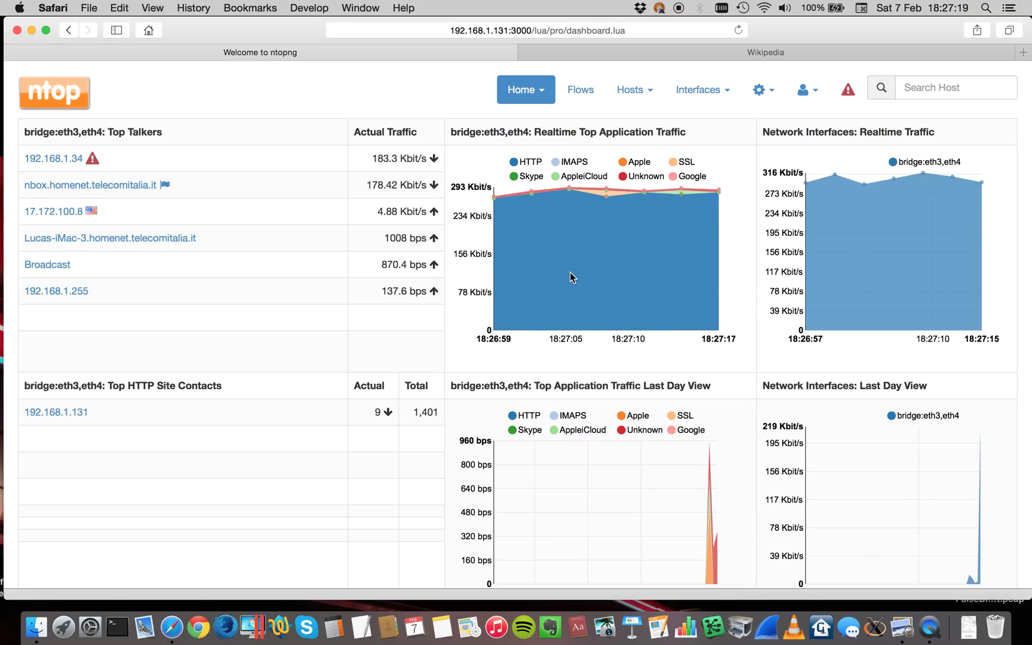
scroll(570, 273, down, 3)
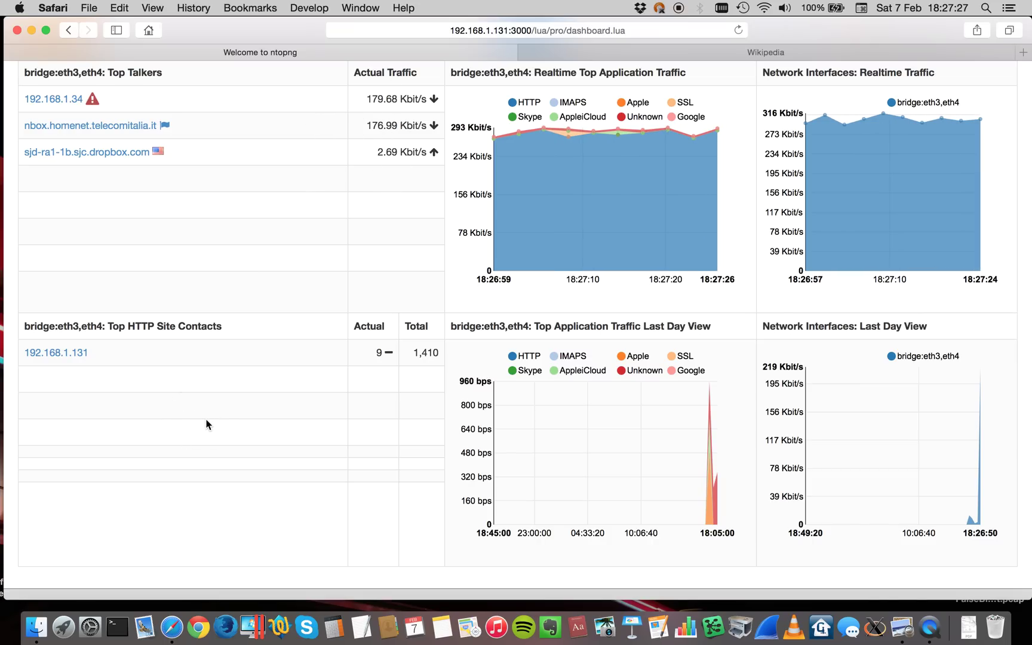
scroll(206, 424, up, 3)
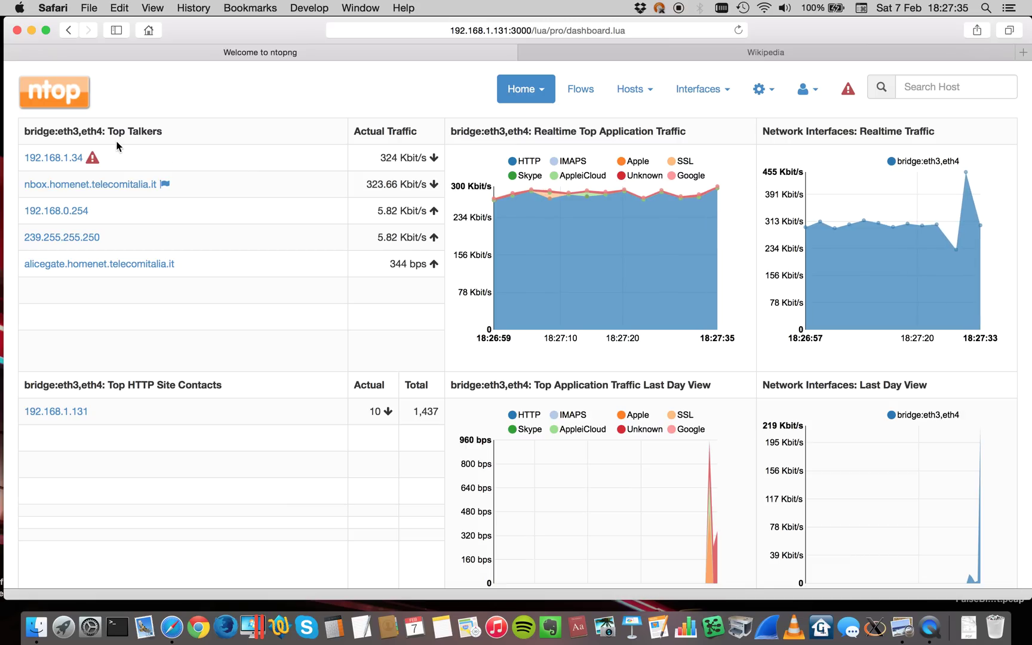
drag(103, 131, 23, 131)
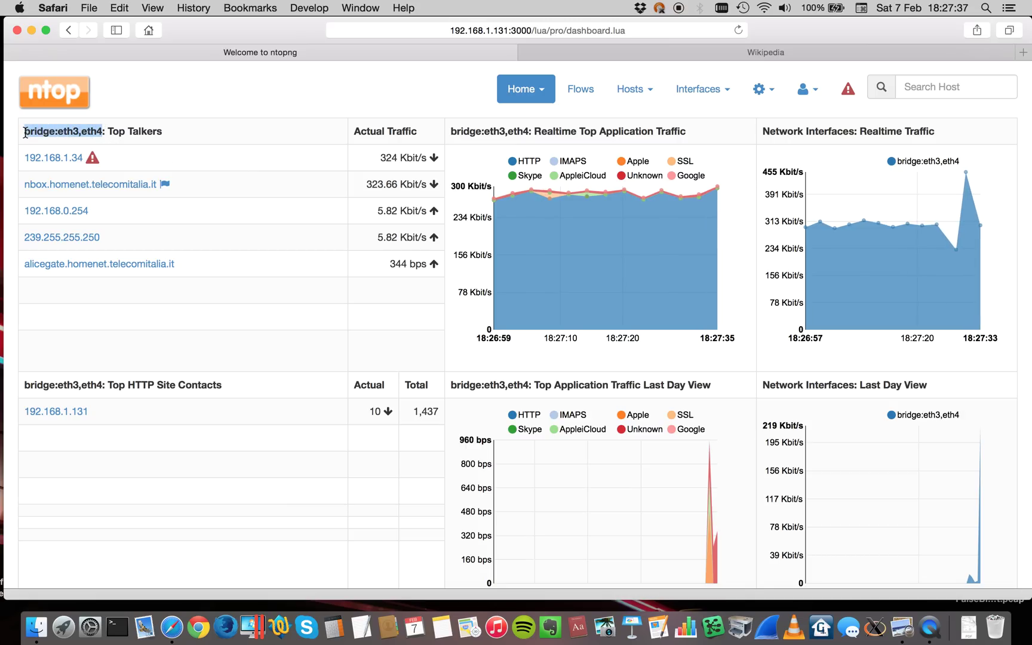
Open the bridge:eth3,eth4 interface overview and highlight its family description and interface name.
mouse_move(697, 88)
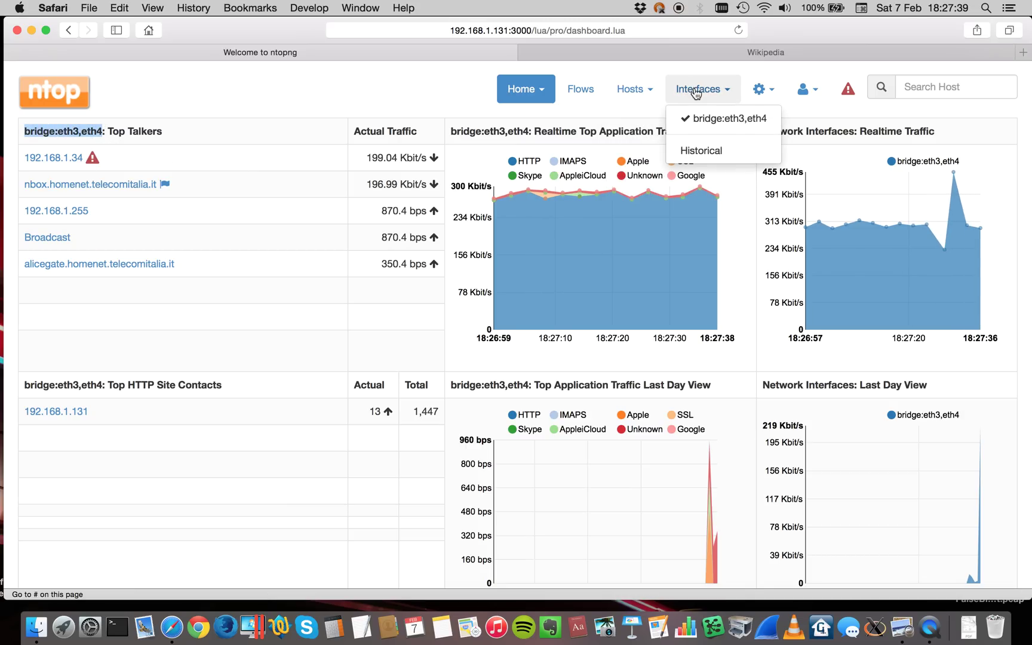
click(712, 119)
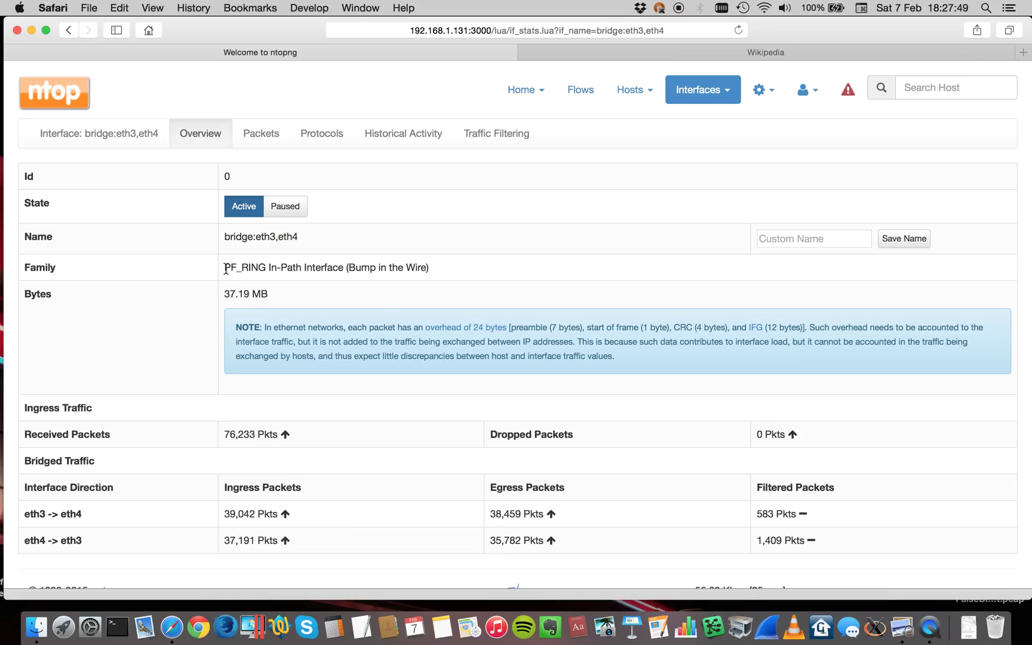
drag(225, 268, 431, 269)
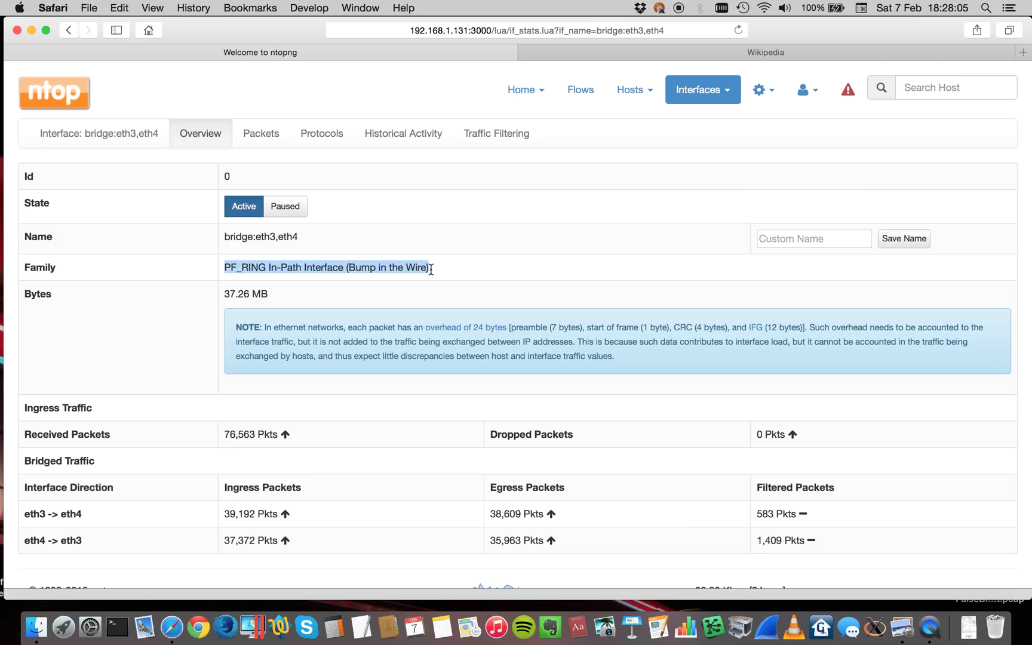
click(443, 299)
double_click(289, 241)
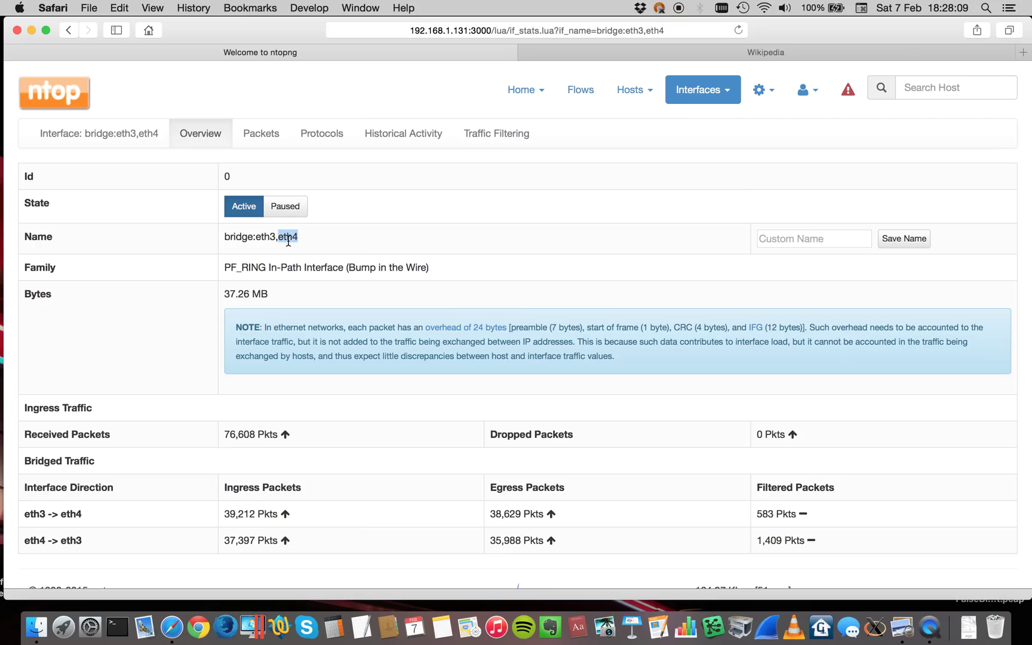
double_click(267, 240)
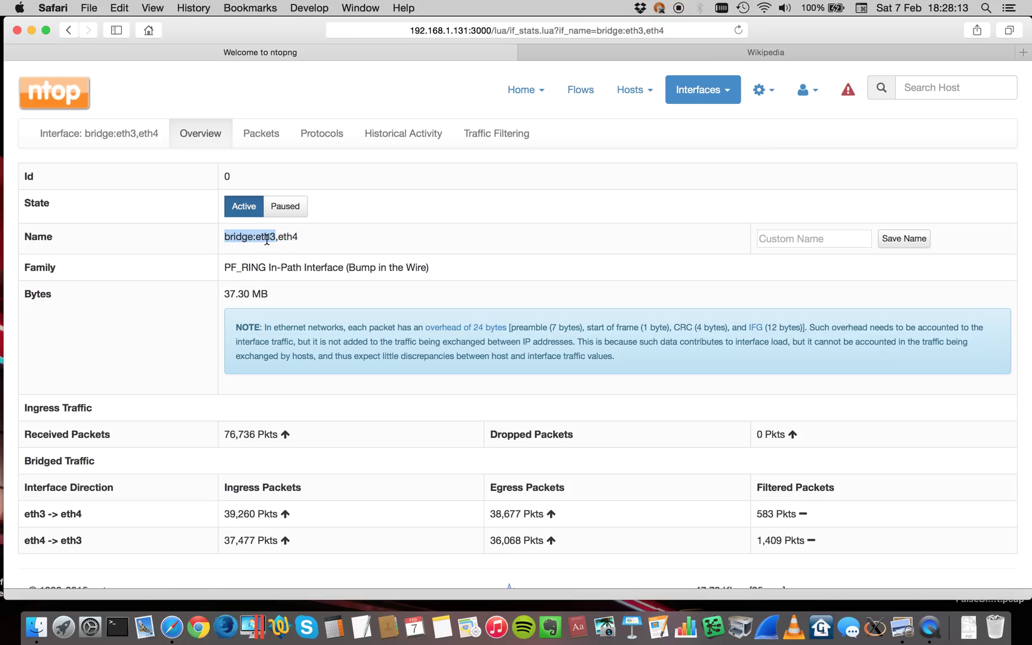
Check the Wi-Fi network list, show ntopng's Active Flows, and launch Skype from the Dock.
click(763, 9)
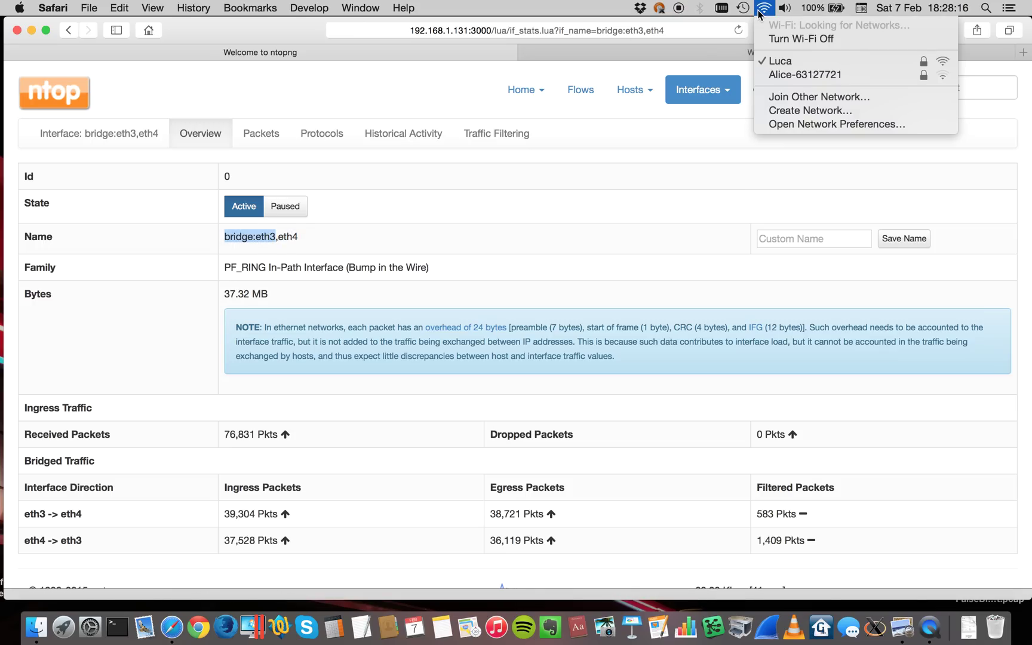
click(588, 271)
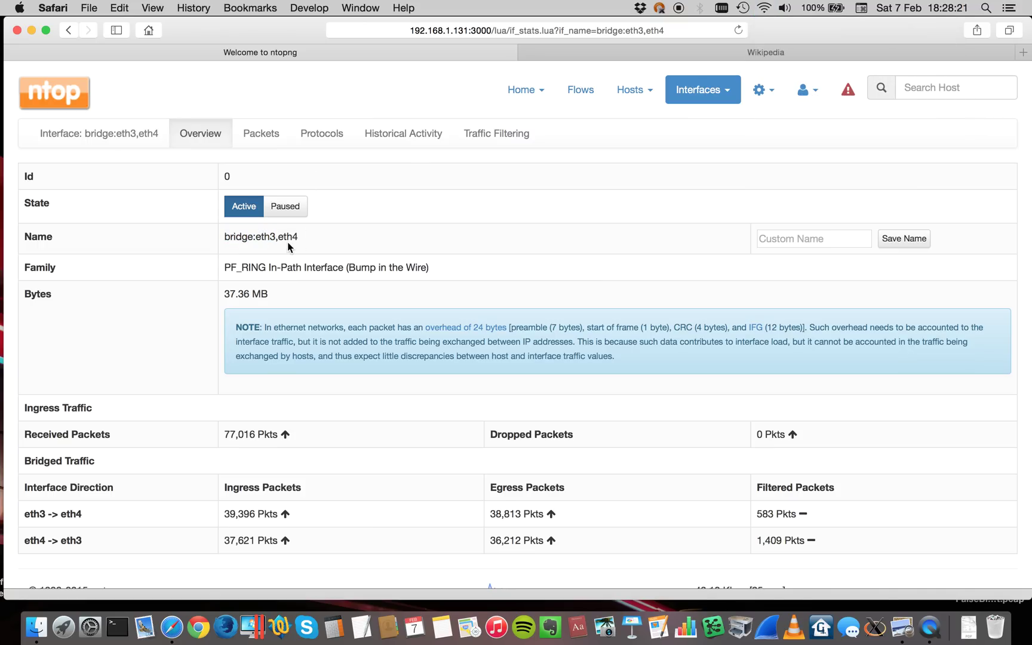
click(582, 90)
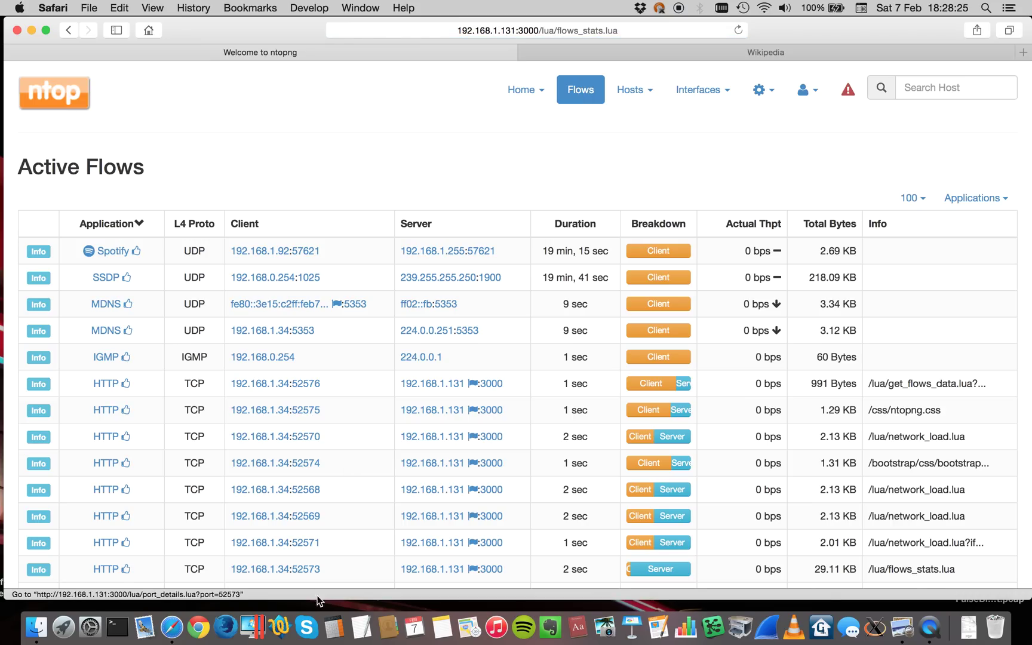
click(312, 624)
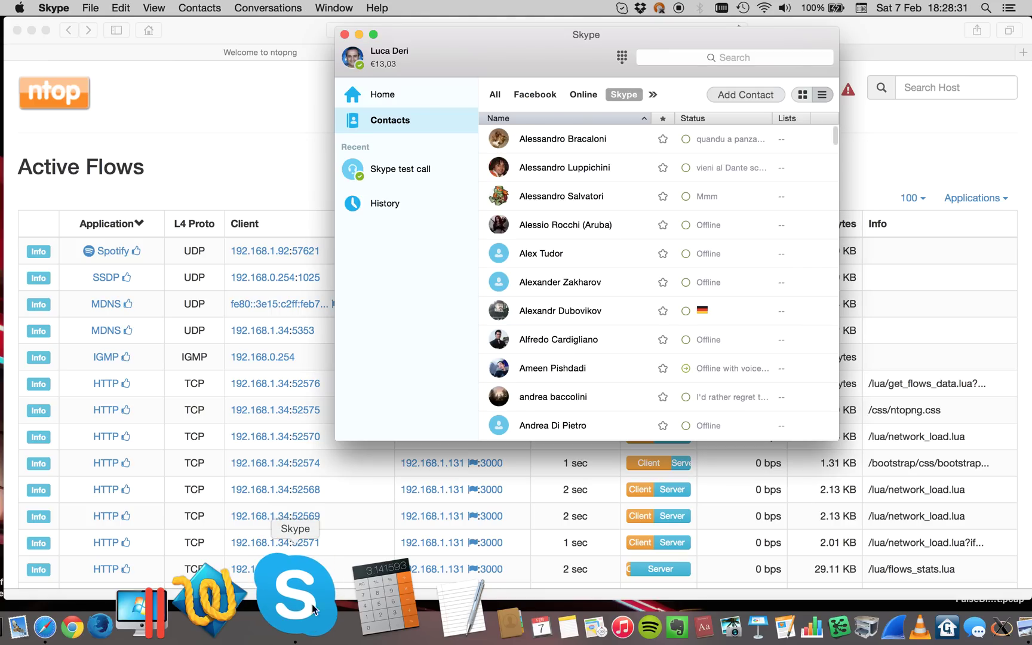
Run a 4-second Skype test call from Recent, hang up, and hide Skype with Cmd+H.
click(433, 172)
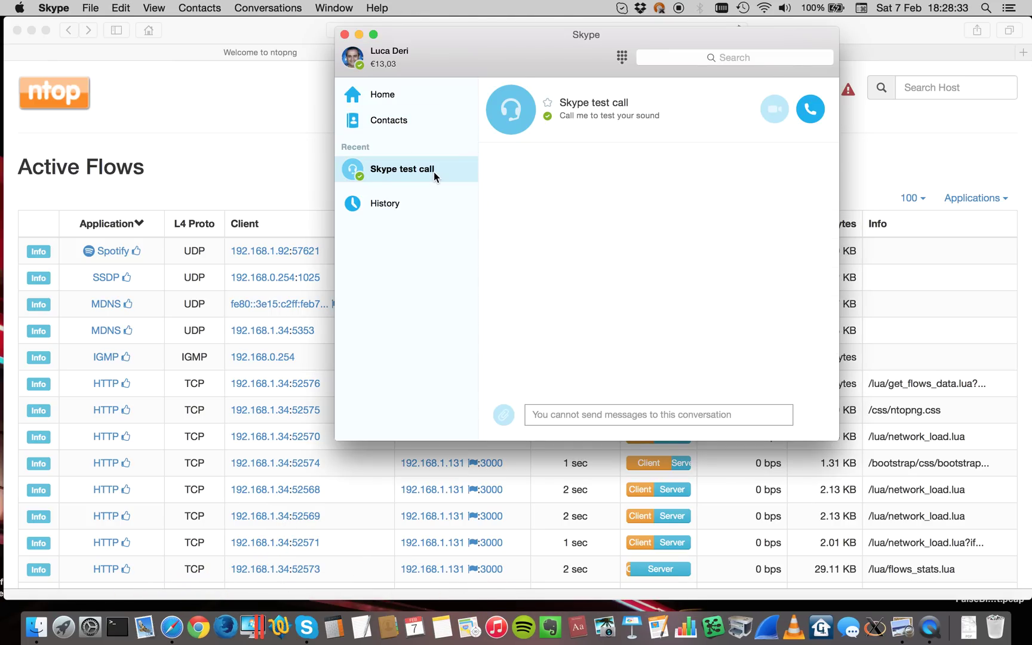
click(811, 110)
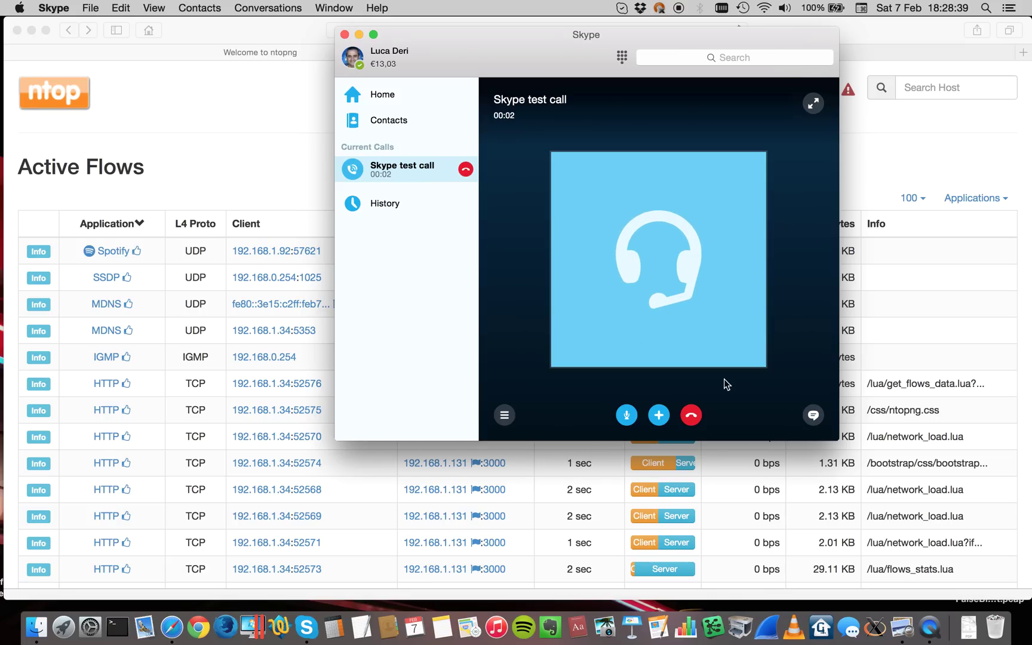
click(691, 415)
key(super+h)
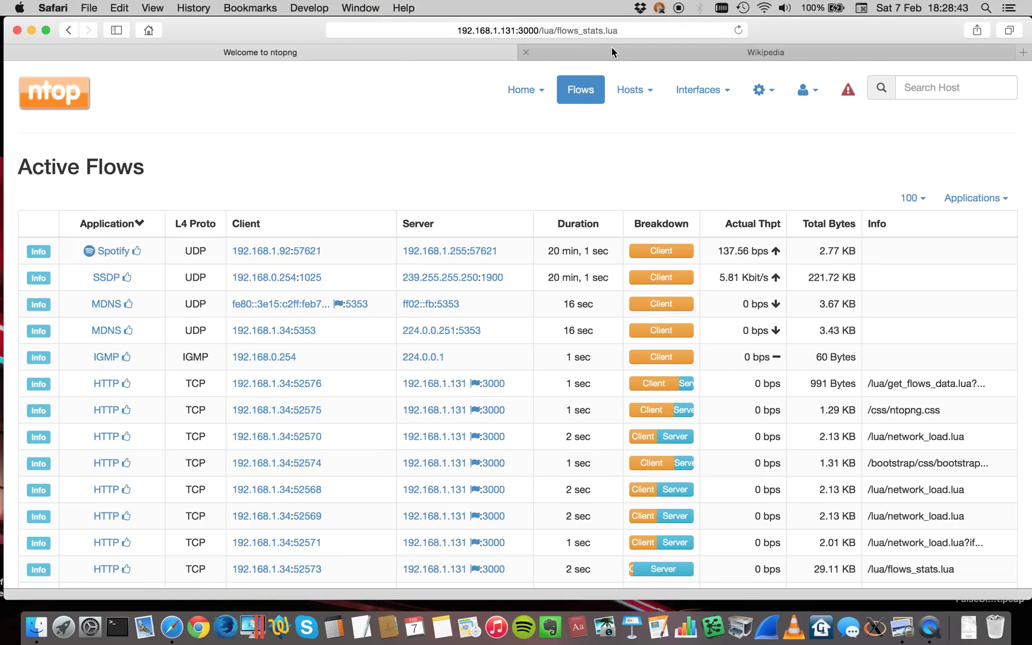
Switch to the Wikipedia tab and follow the English link to the main page.
click(613, 49)
click(433, 136)
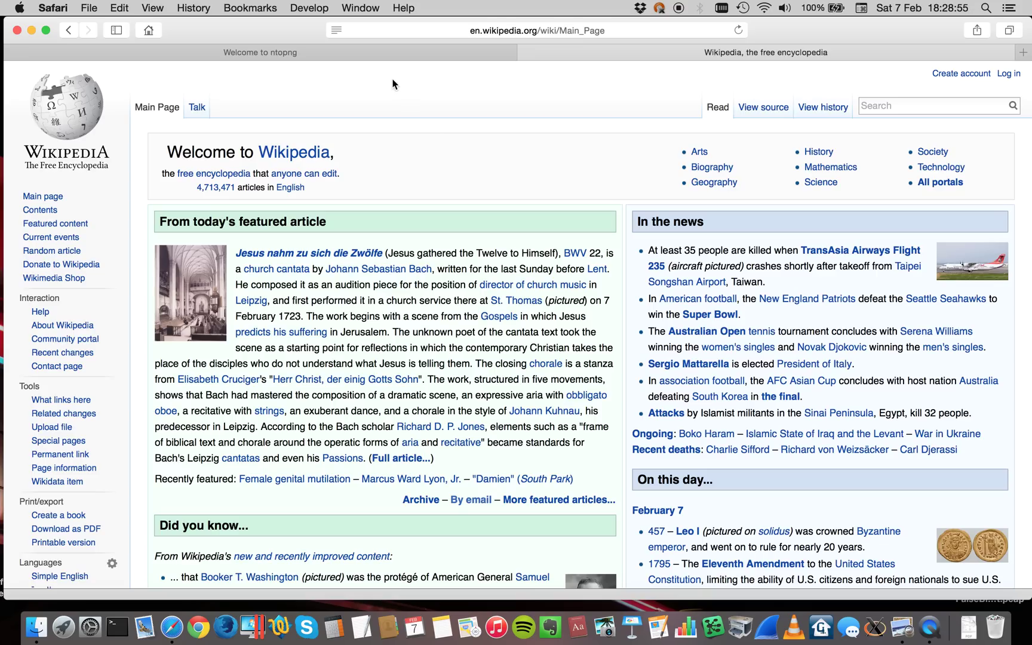
Return to the ntopng tab, show the Hosts > Hosts list, and launch System Preferences.
click(407, 51)
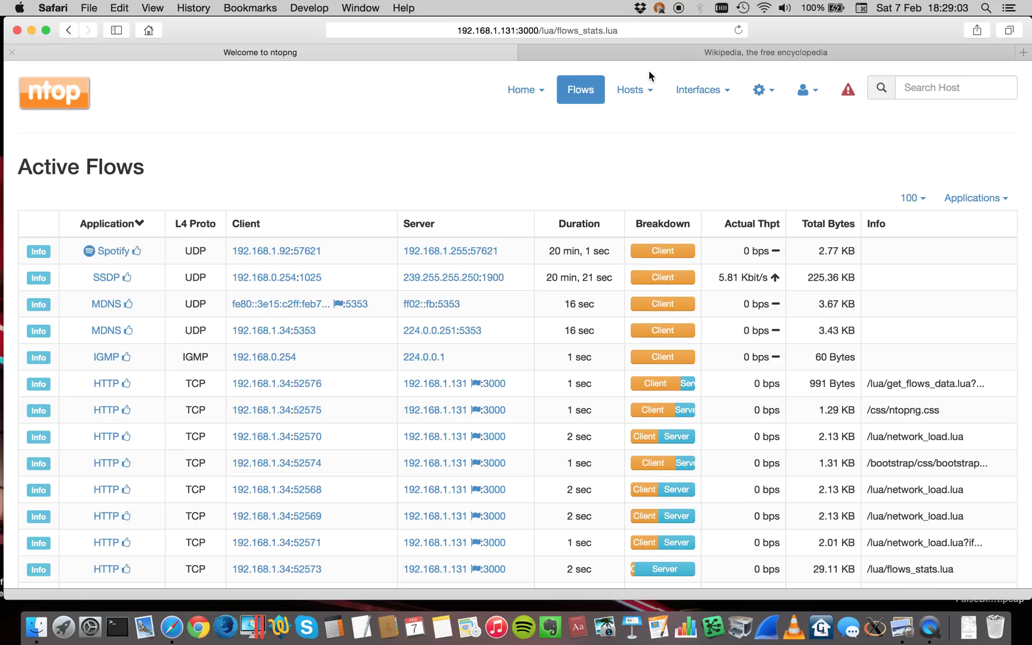
click(638, 90)
click(634, 117)
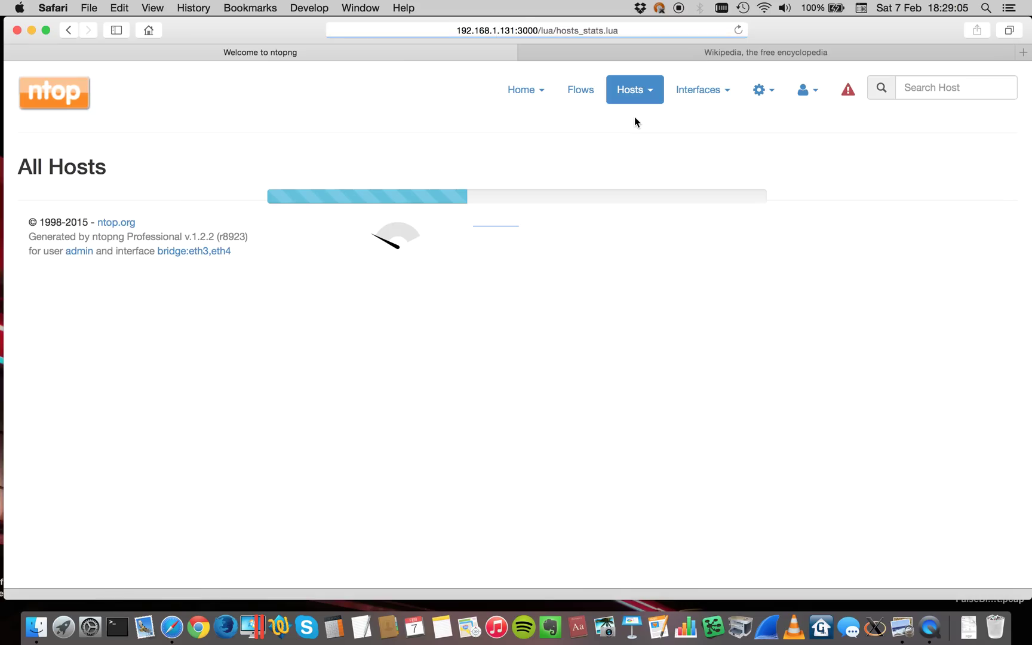
click(95, 629)
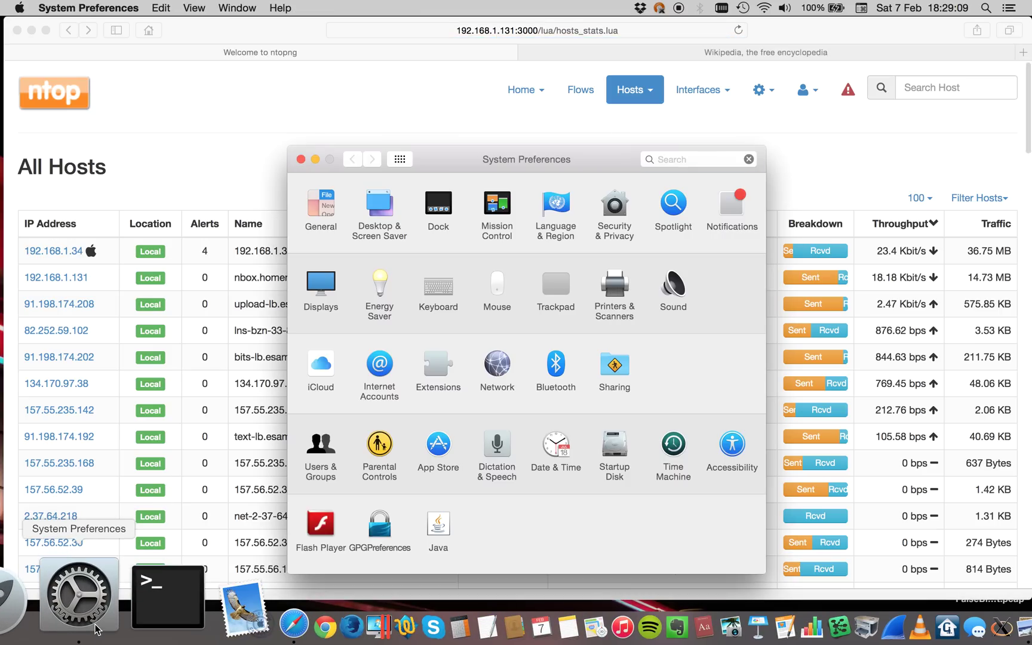
In Network preferences, select the Wi-Fi address 192.168.1.34, then close the window.
click(508, 358)
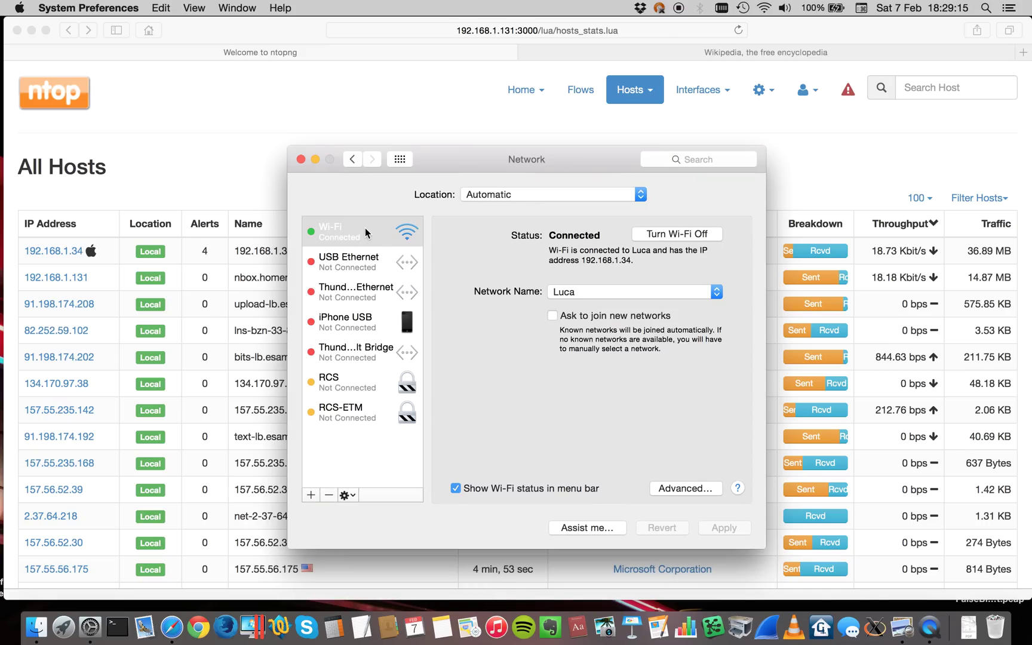
drag(583, 264, 634, 264)
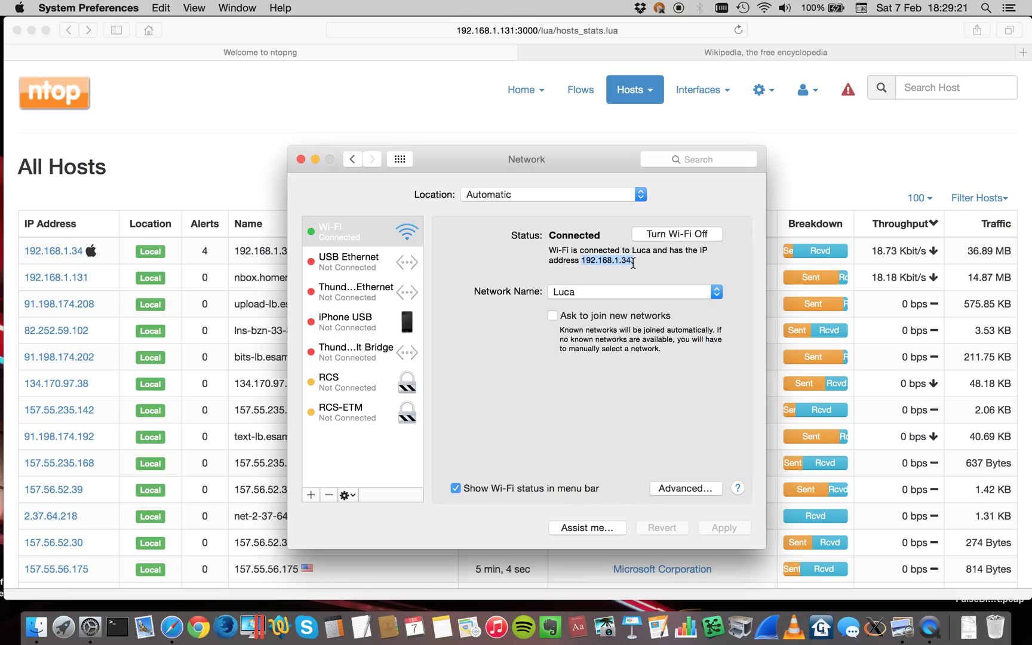
click(334, 120)
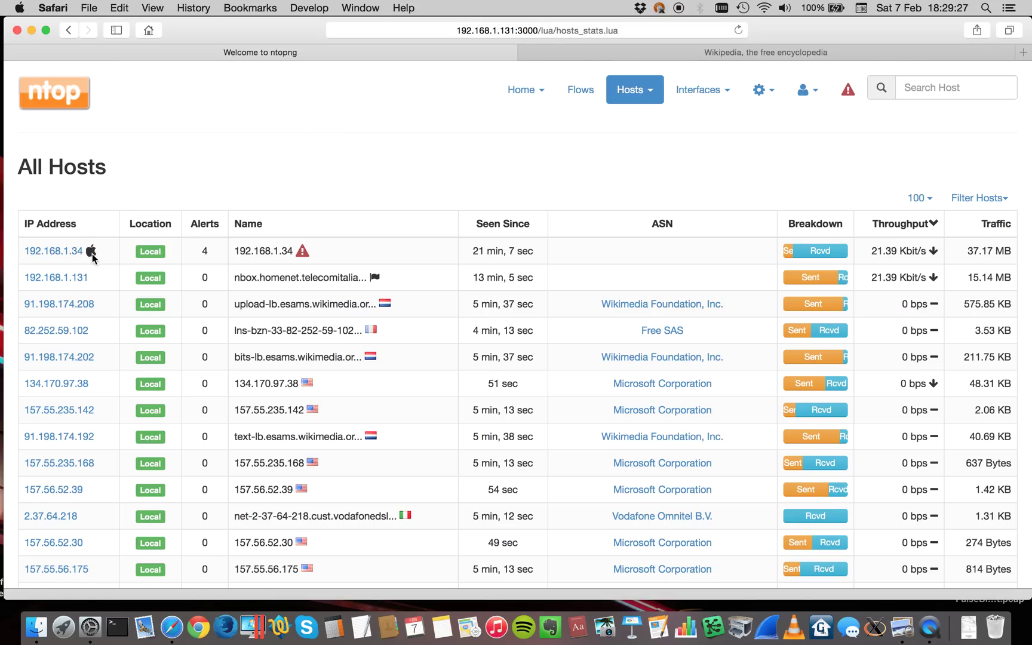
Open host 192.168.1.34's details and toggle its empty Blacklisted Protocols dropdown.
click(69, 253)
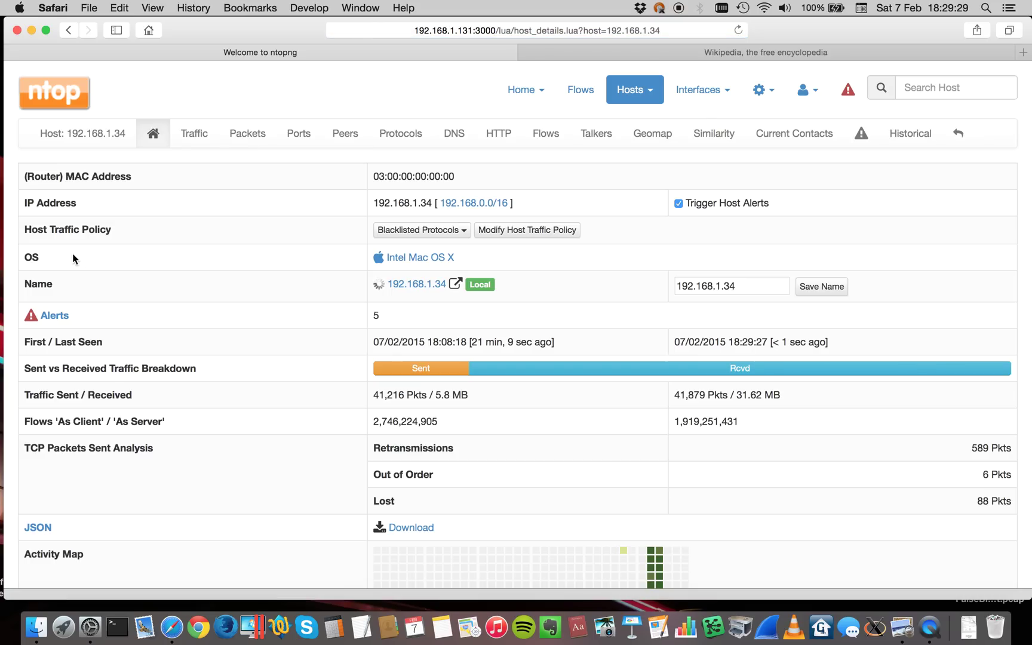
scroll(253, 258, down, 5)
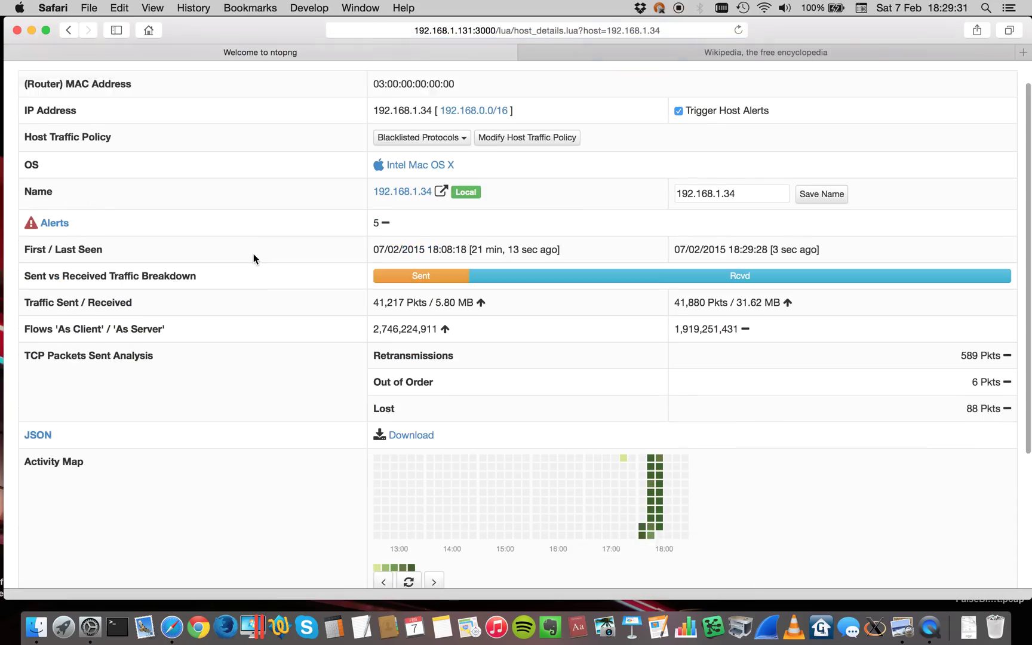
scroll(253, 258, up, 4)
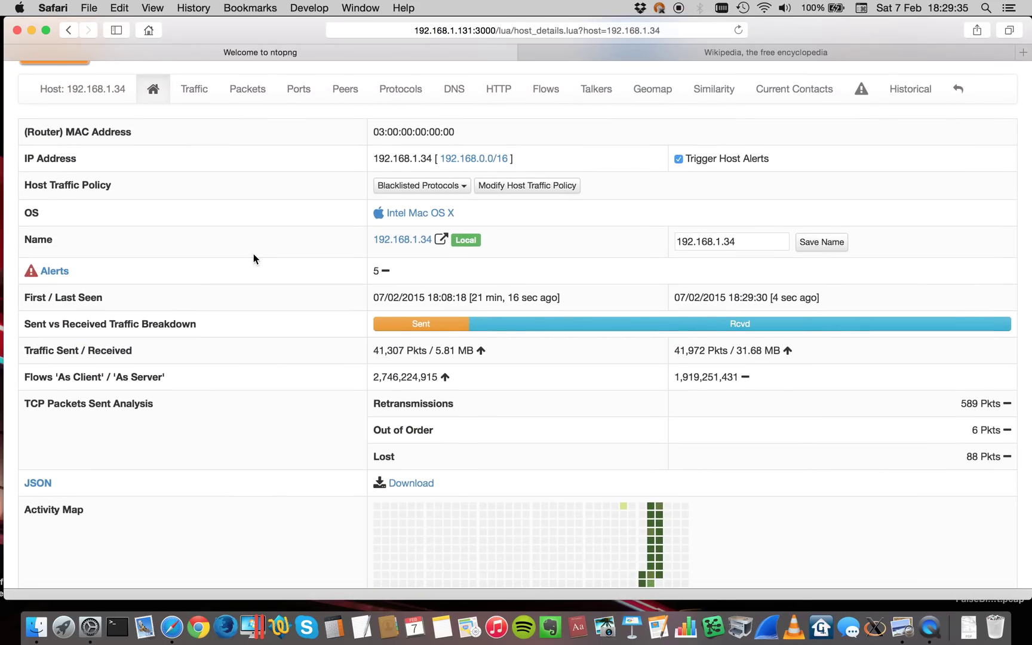
triple_click(24, 187)
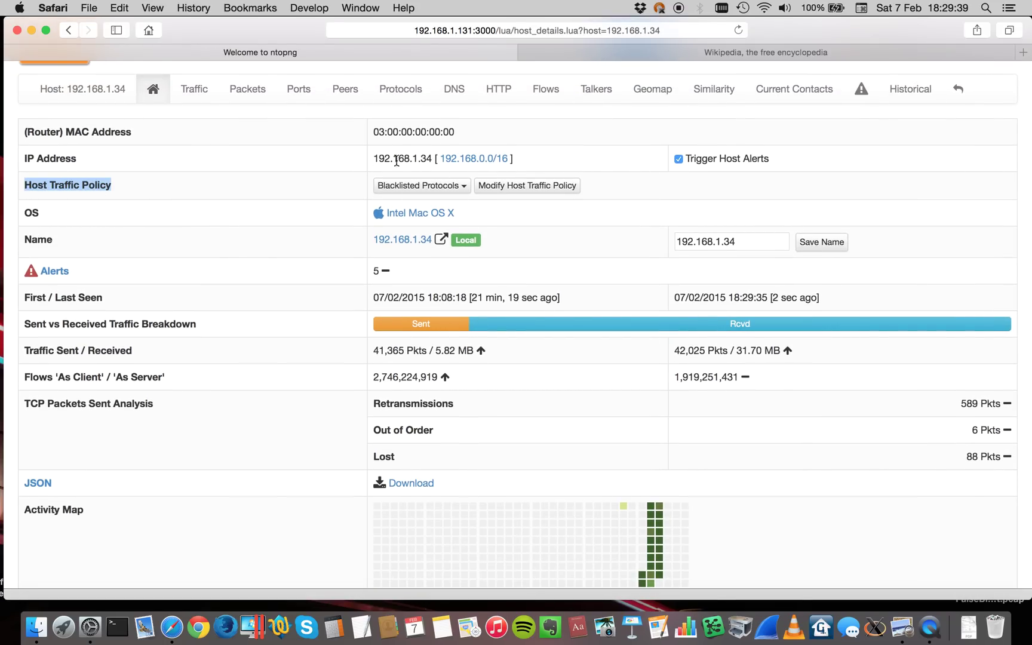
click(458, 189)
click(457, 188)
click(457, 188)
click(457, 188)
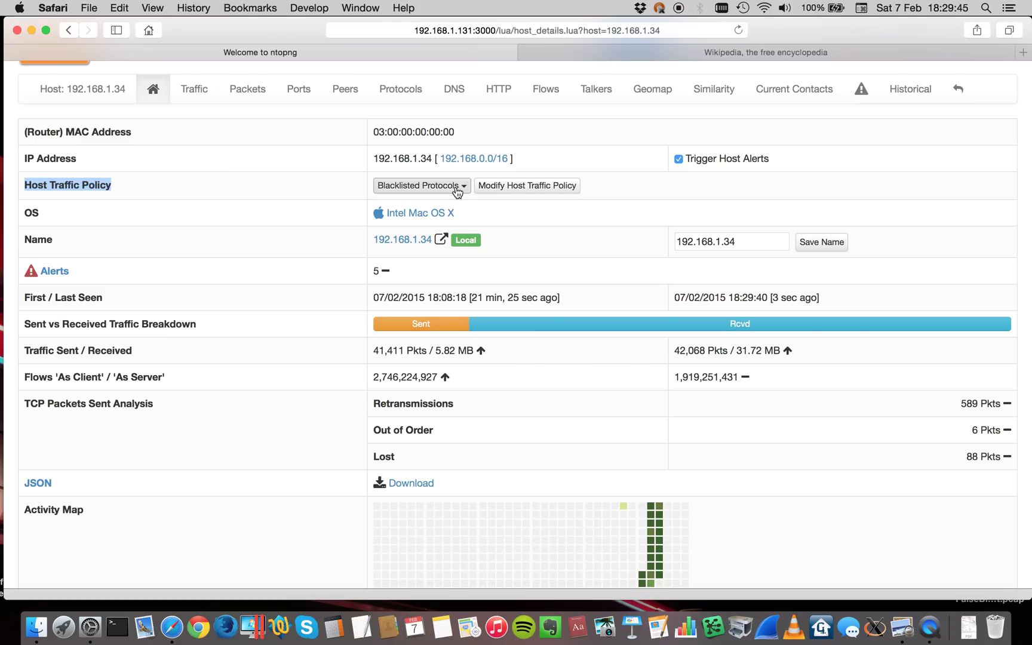
In the host traffic policy editor, filter for 'skype', move Skype to Black Listed Protocols, and apply.
click(497, 190)
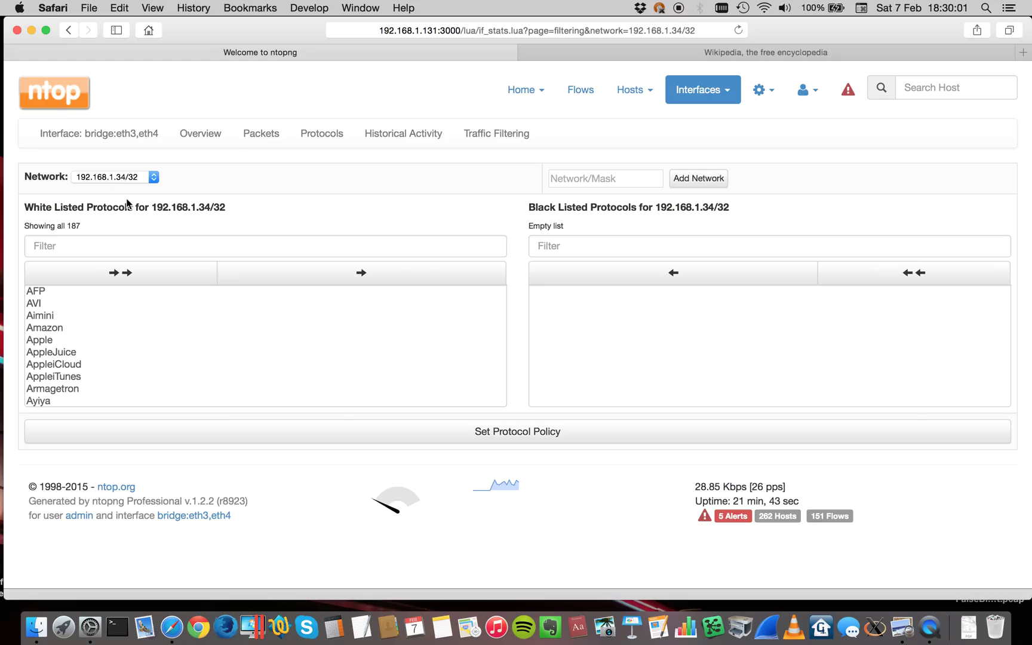
click(136, 245)
text(skype)
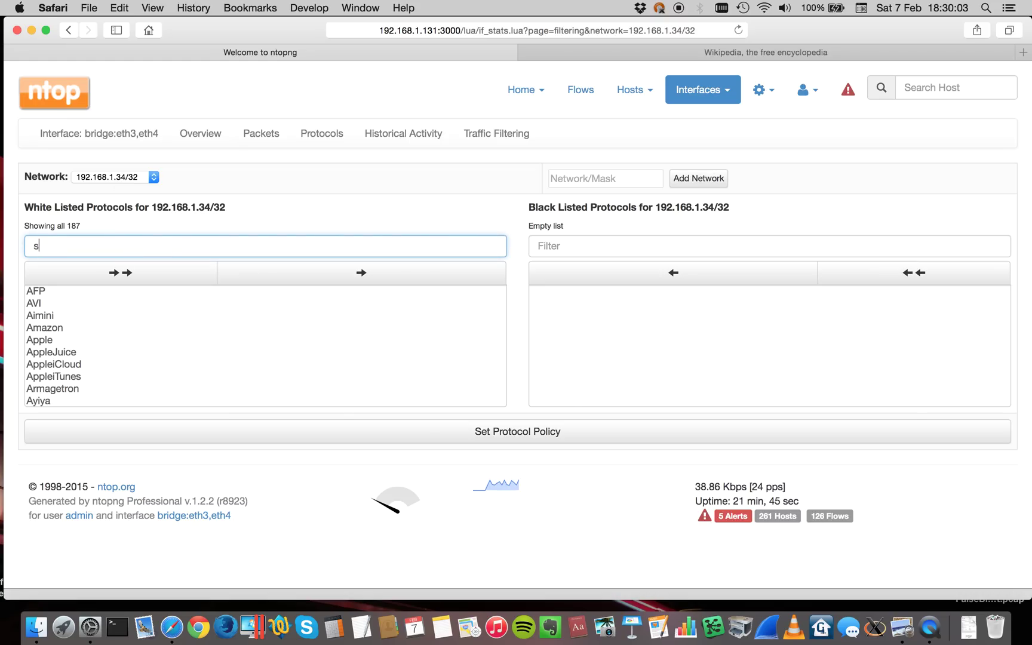
click(94, 291)
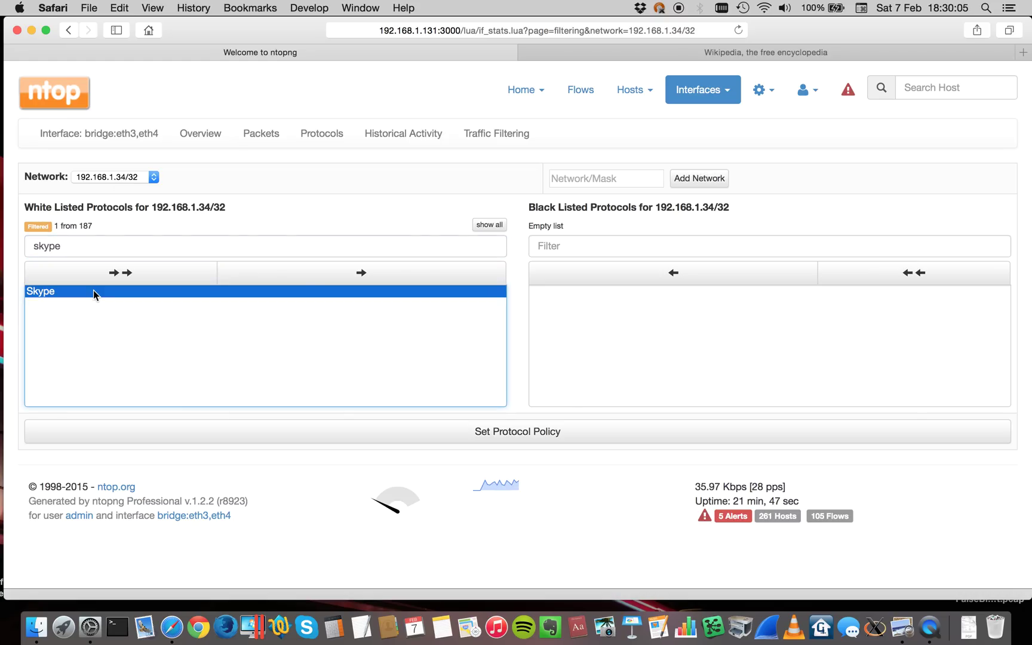
click(330, 272)
click(537, 432)
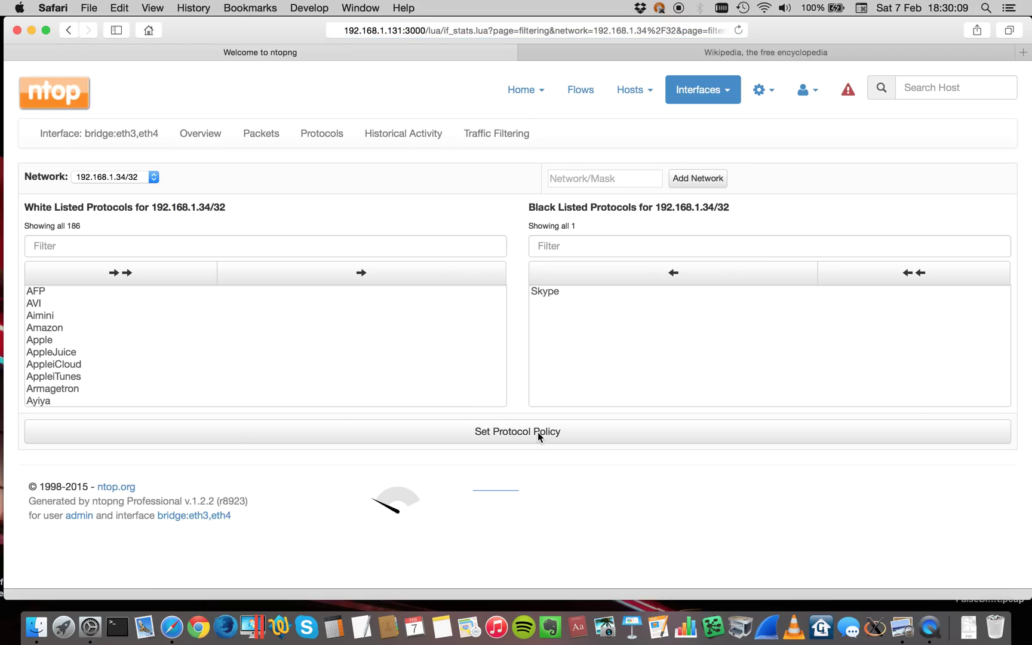
Show ntopng's Active Flows, view Skype's contacts list, then switch back to Safari.
click(592, 91)
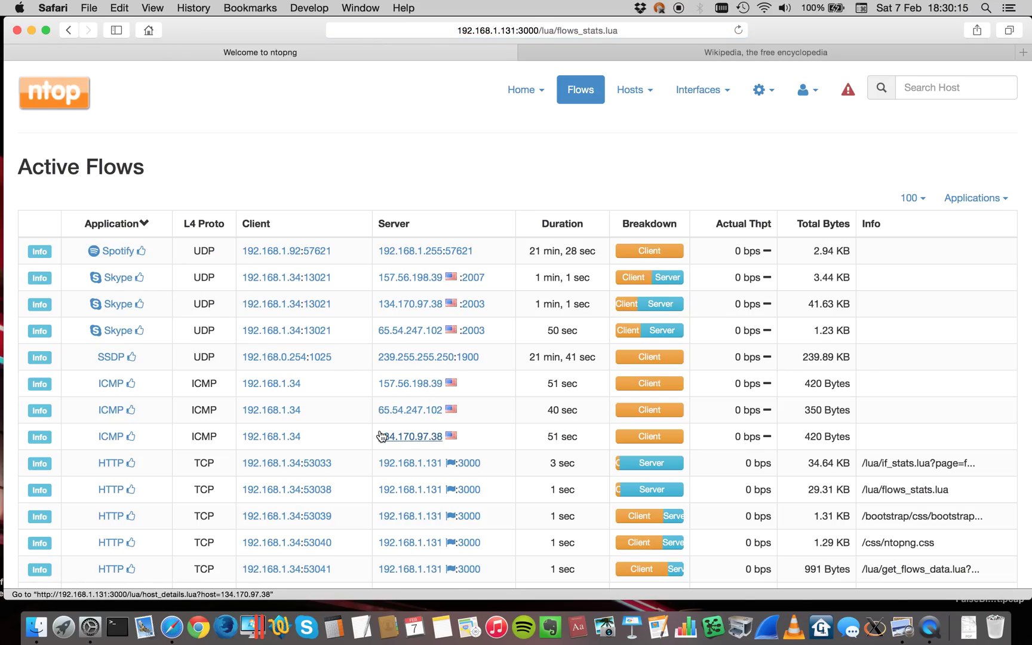
click(310, 631)
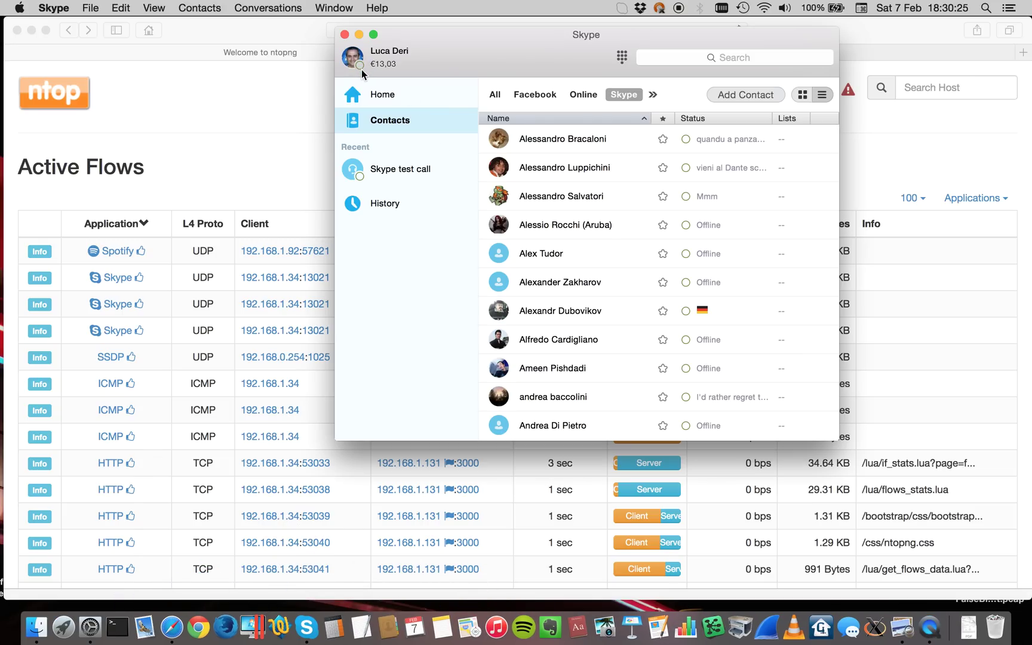
mouse_move(490, 238)
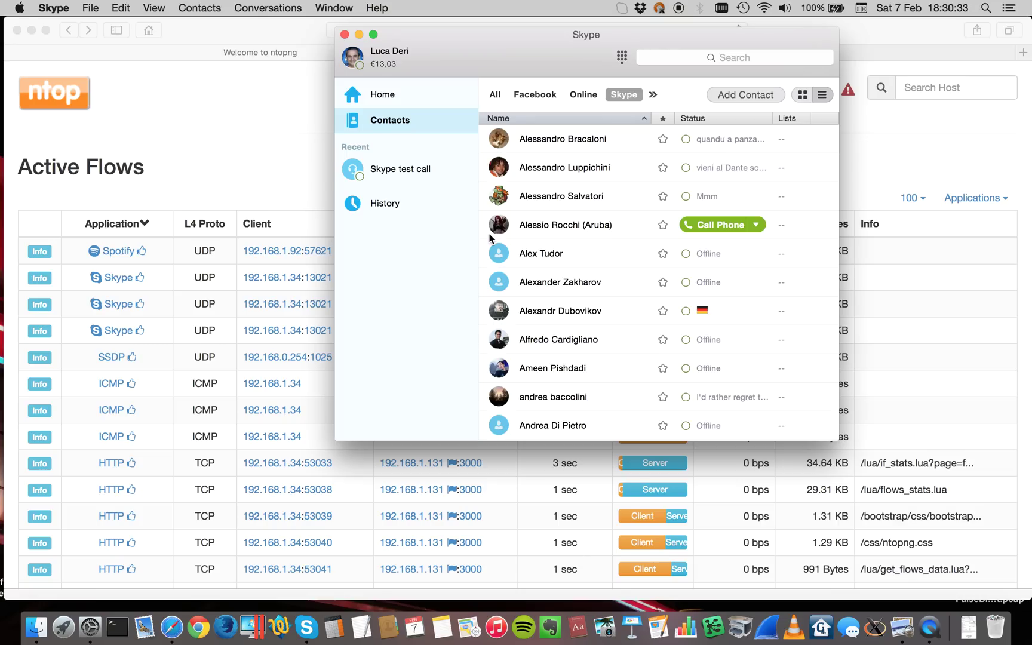
click(272, 110)
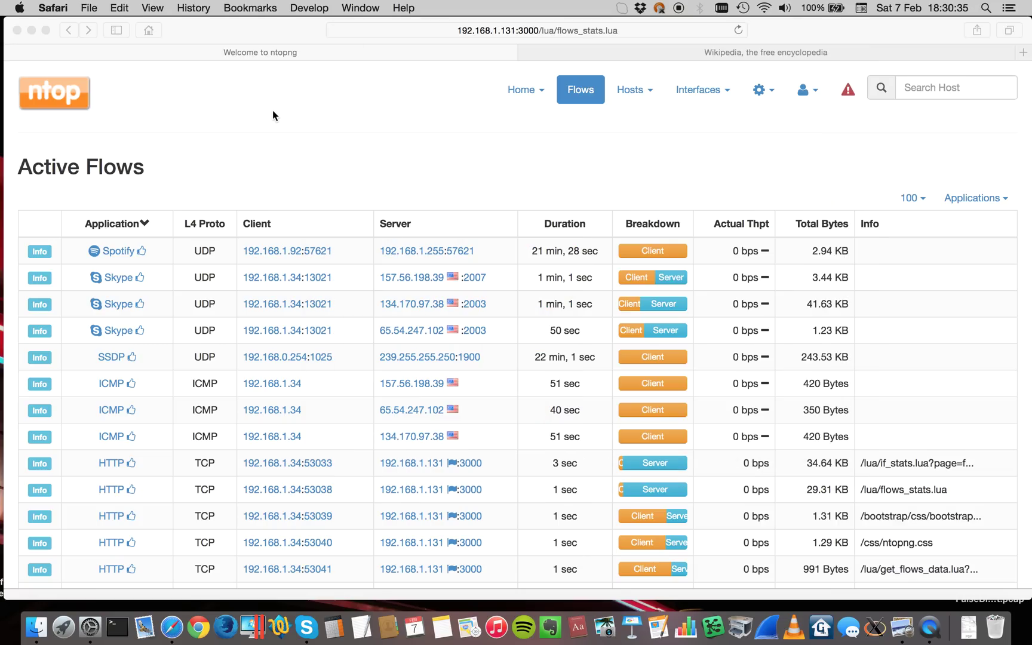
Reload the Wikipedia Main Page and launch Spotify, then hide it.
click(589, 48)
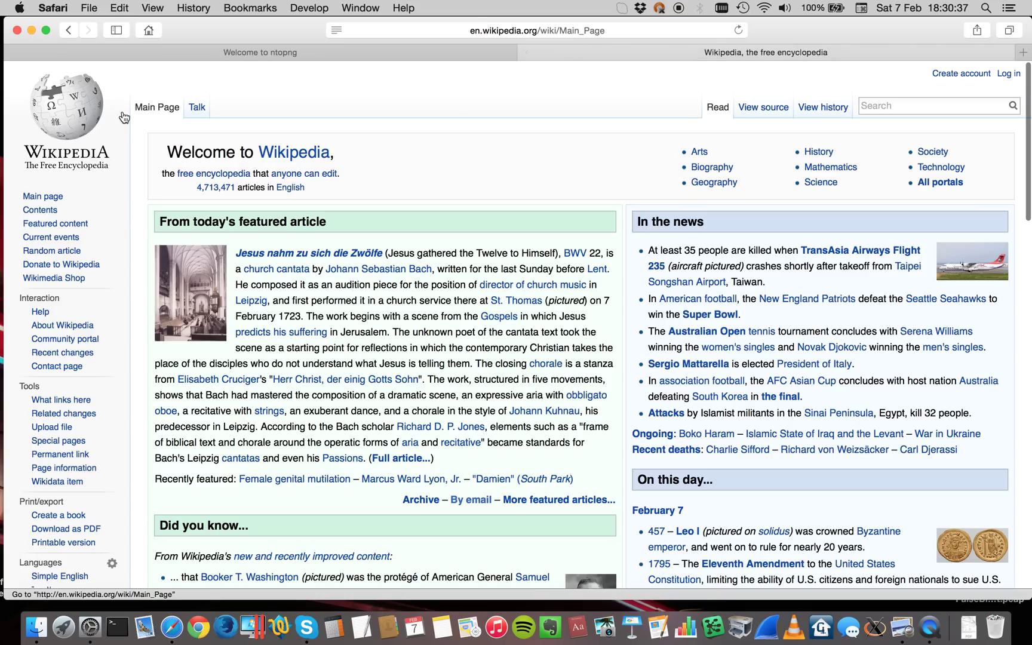
click(58, 197)
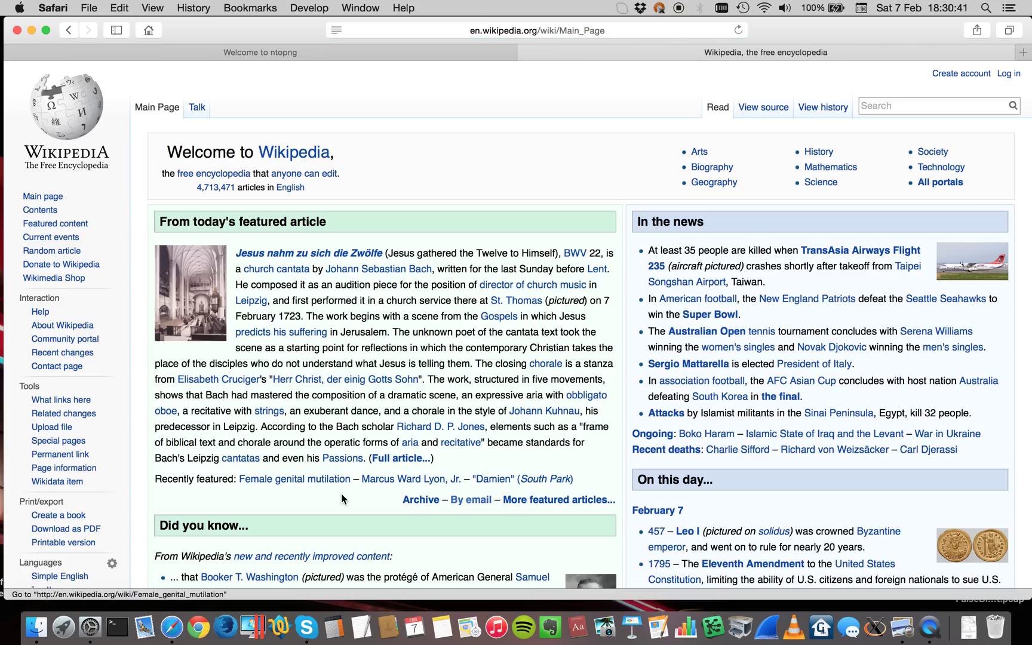
click(527, 614)
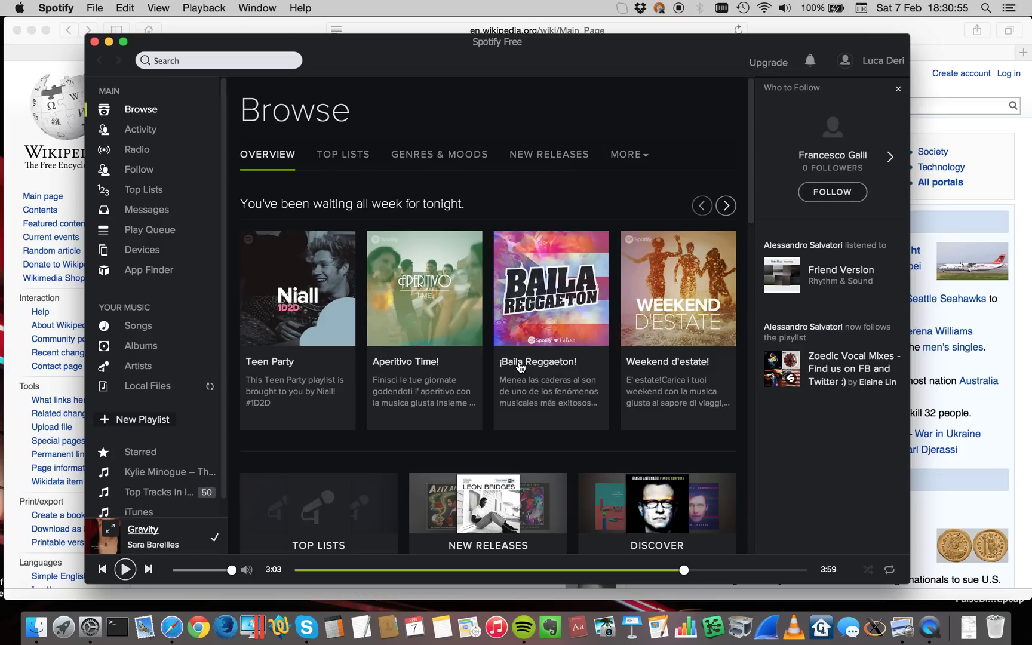
key(super+h)
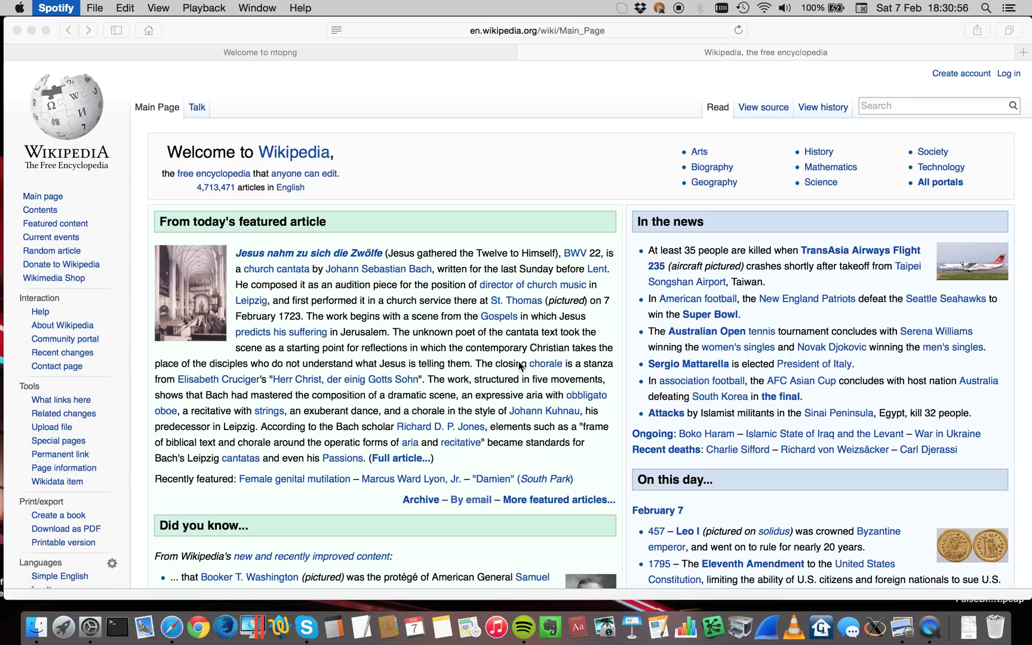
Return to the ntopng tab and refresh its Active Flows list.
click(414, 54)
click(415, 52)
click(581, 92)
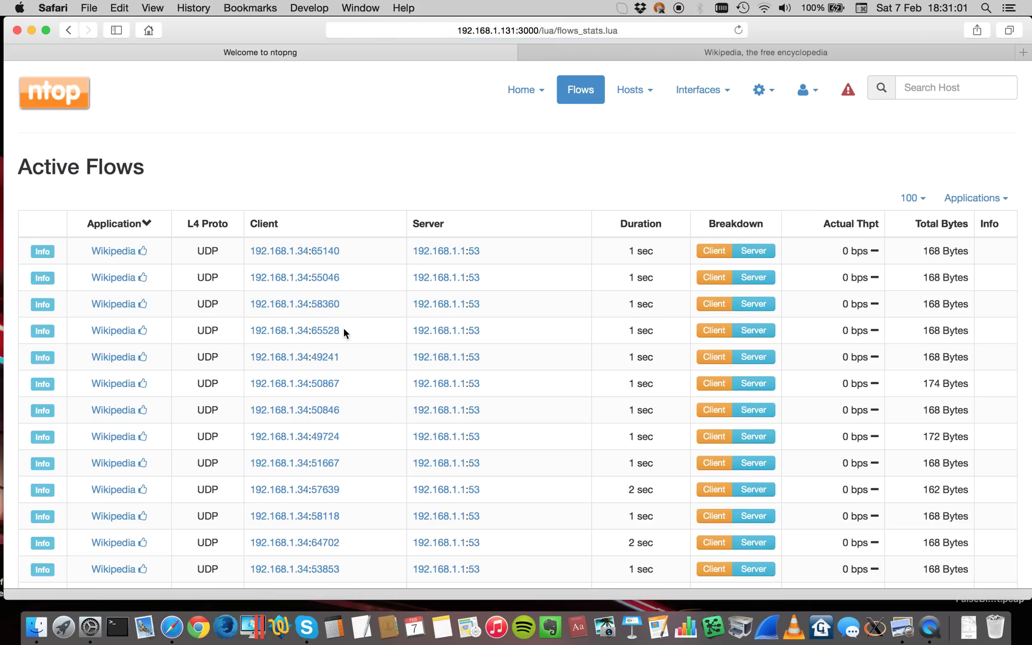
Open the active flows list for host 192.168.1.34 from Hosts > Hosts.
scroll(344, 330, down, 5)
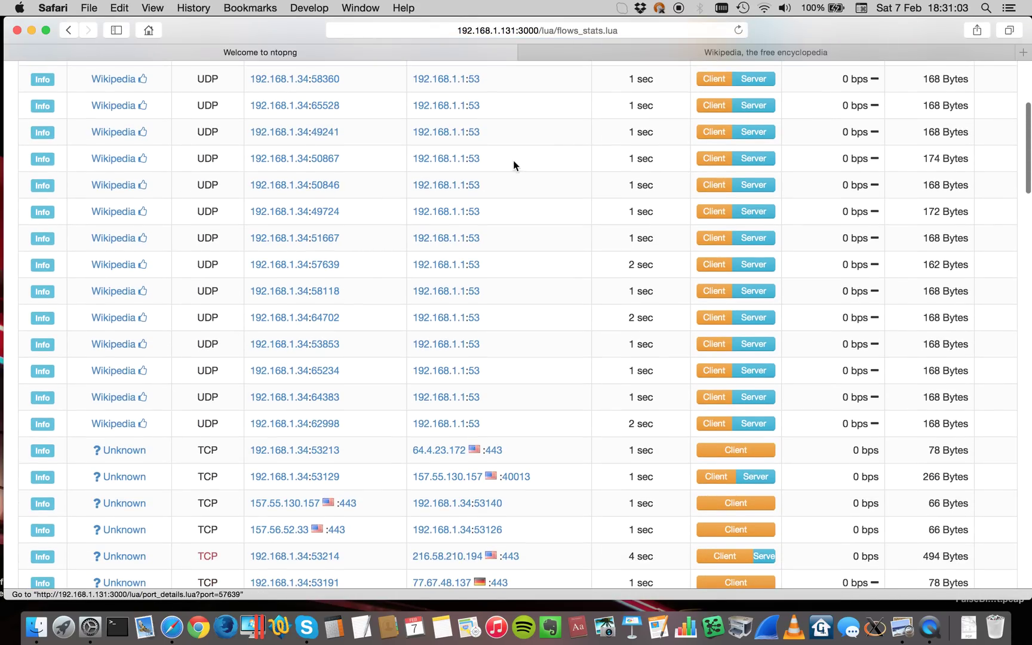
scroll(515, 165, up, 5)
click(654, 93)
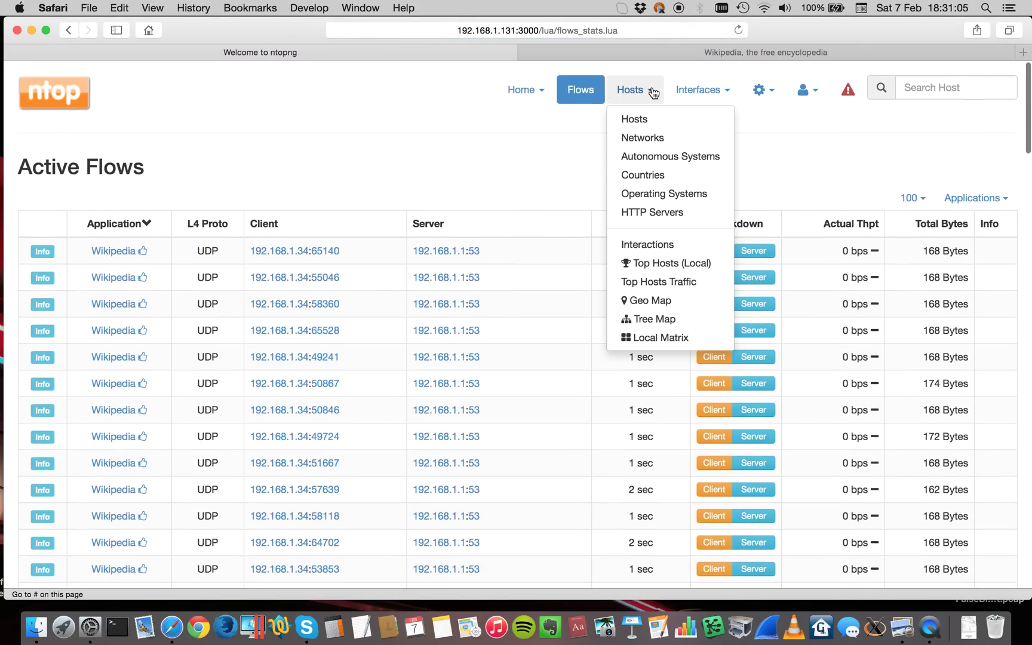
click(645, 117)
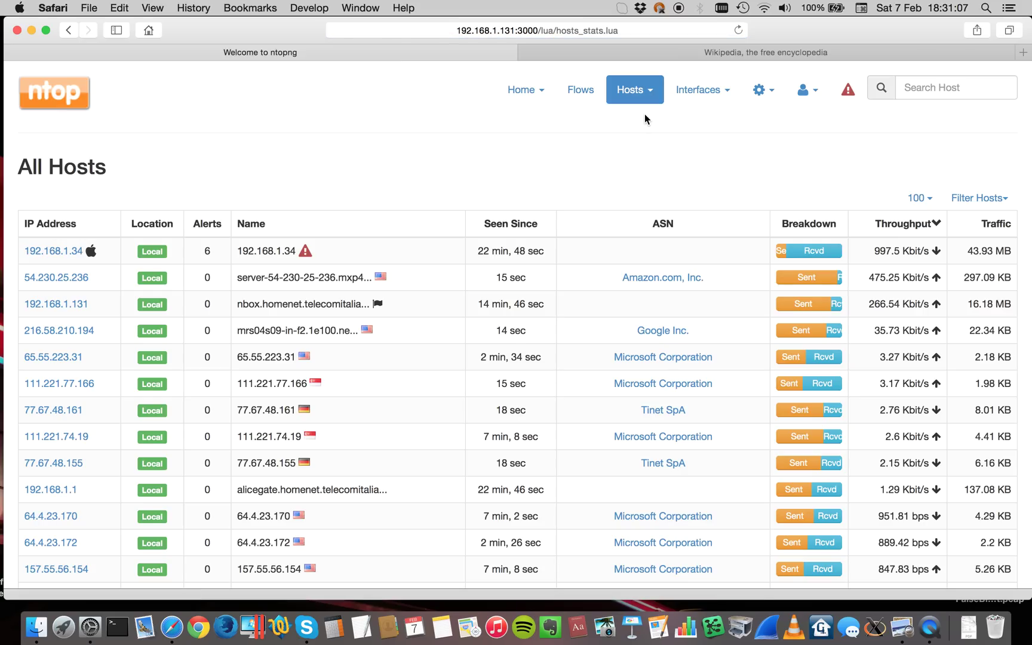
click(54, 250)
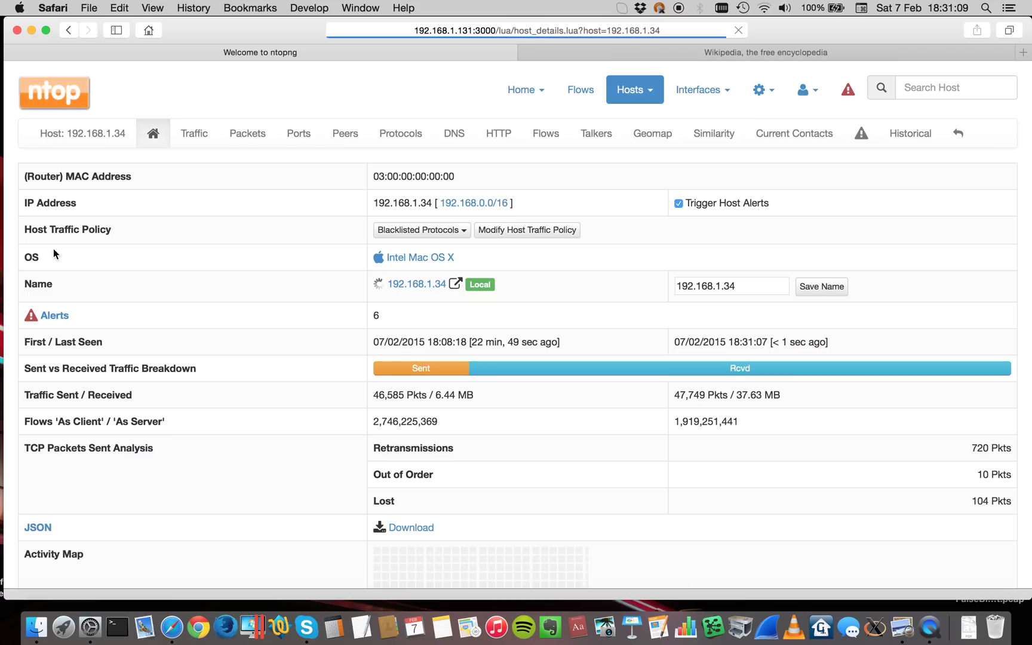
click(548, 130)
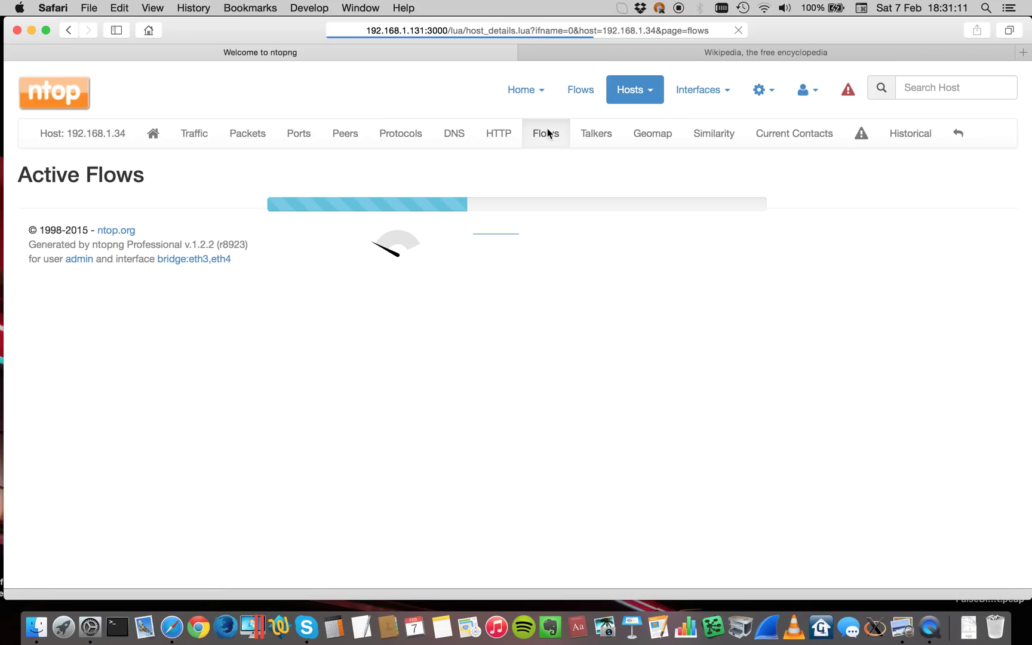
Scroll to the host's struck-through Skype flows, then bring Skype to the front.
scroll(452, 269, down, 10)
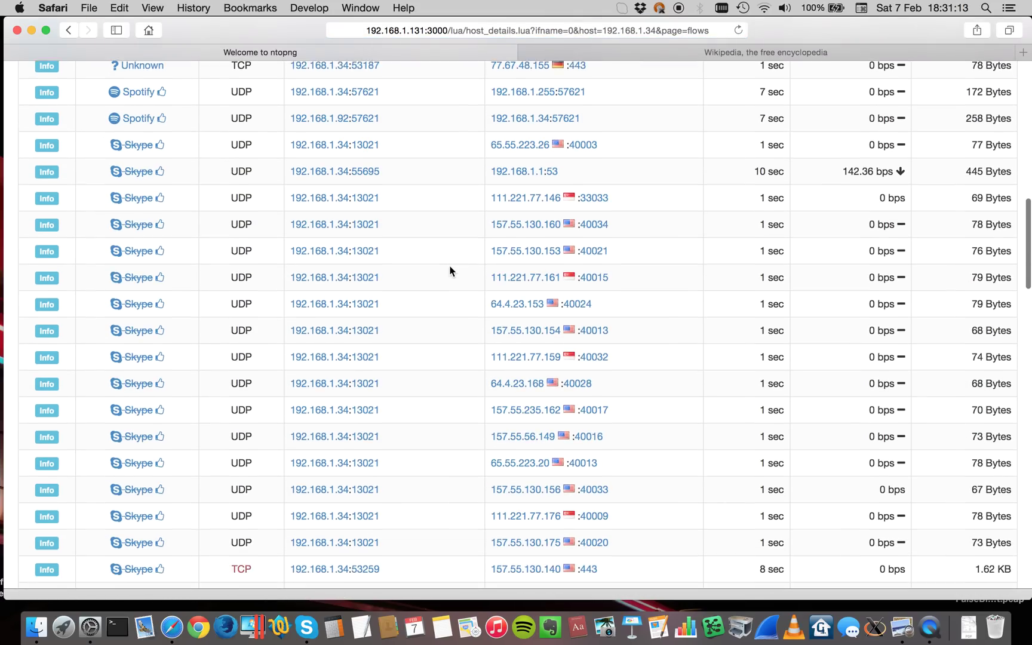
scroll(450, 271, down, 1)
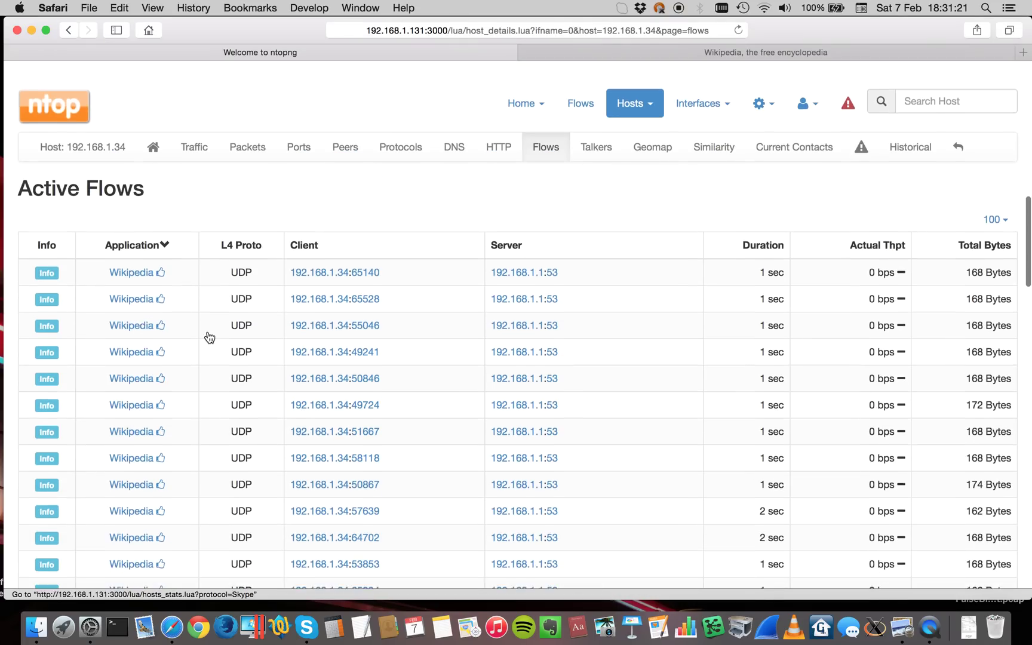
click(287, 604)
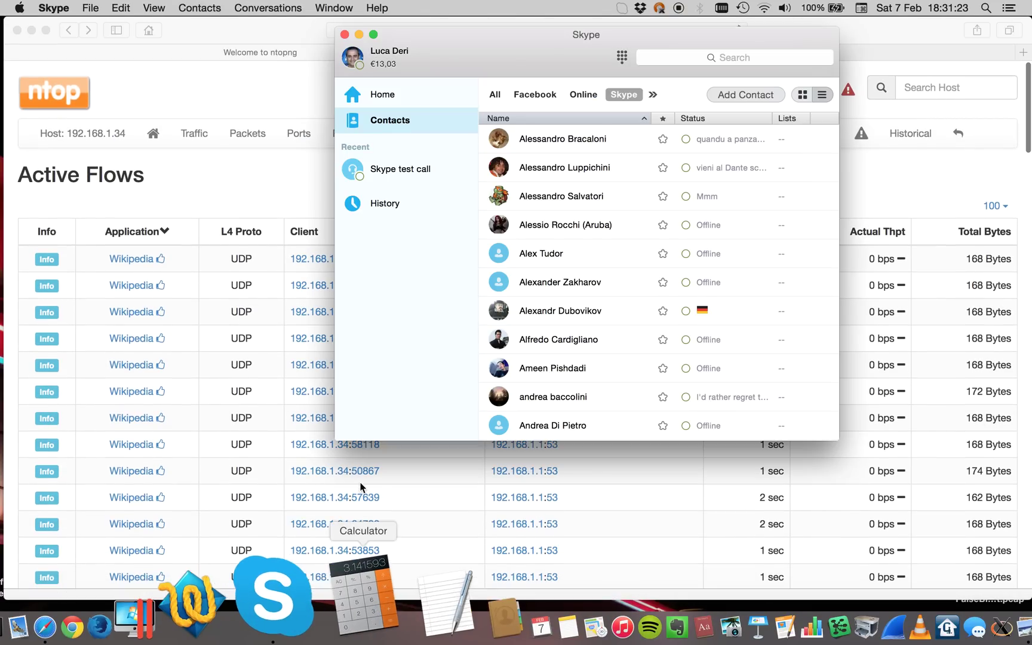
Attempt the Skype test call, dismiss the "You're offline" alert, and close Skype.
click(416, 174)
click(811, 111)
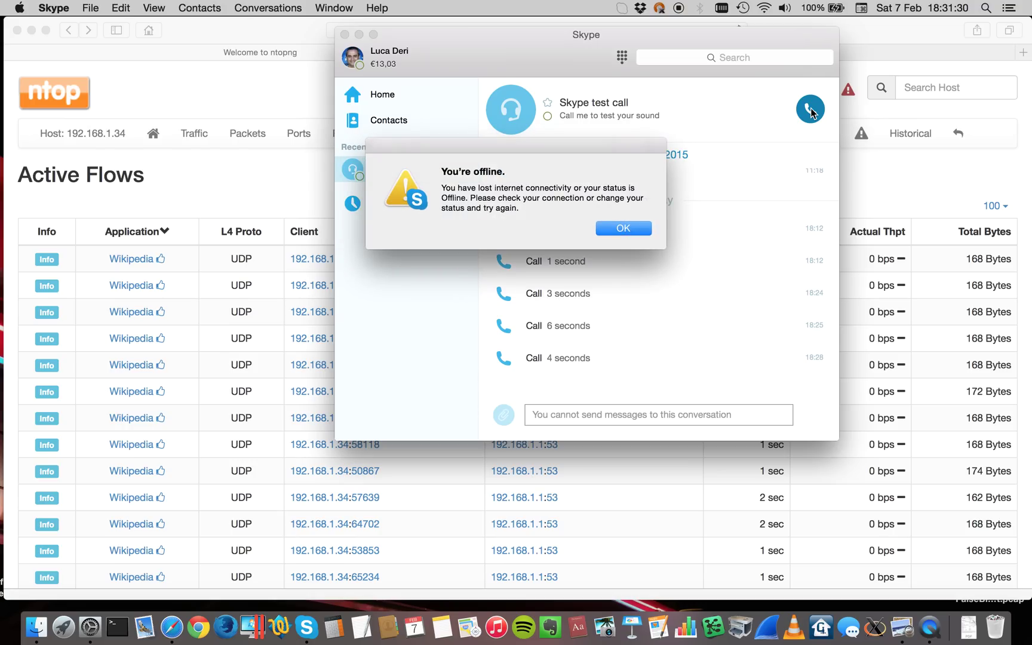
click(639, 228)
key(super+w)
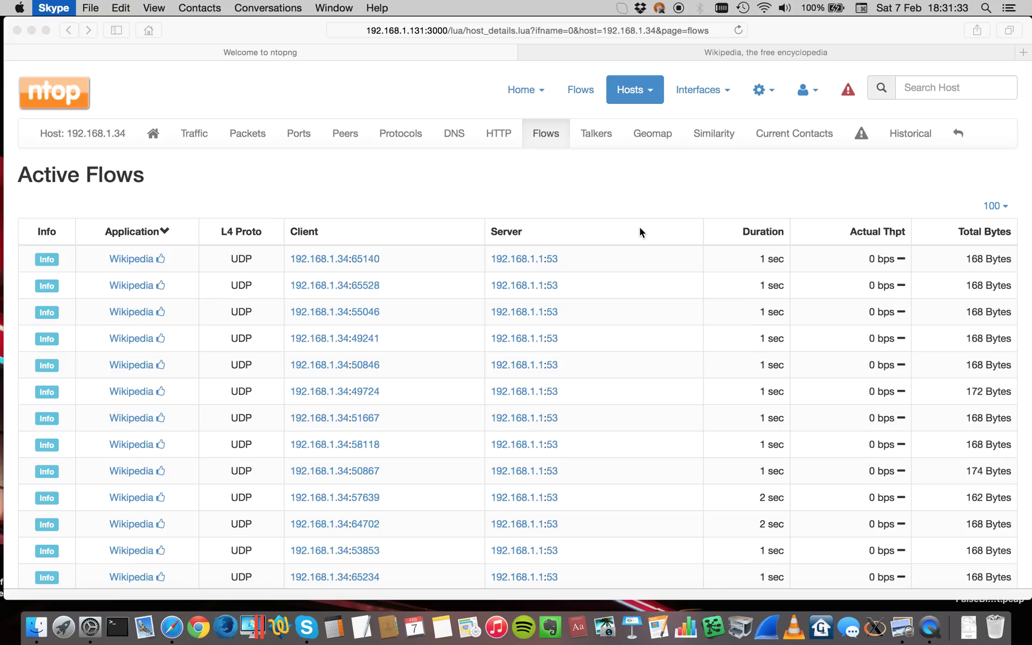
click(638, 230)
Move Skype from Black Listed back to the whitelist for 192.168.1.34, apply it, and reopen Skype.
click(152, 134)
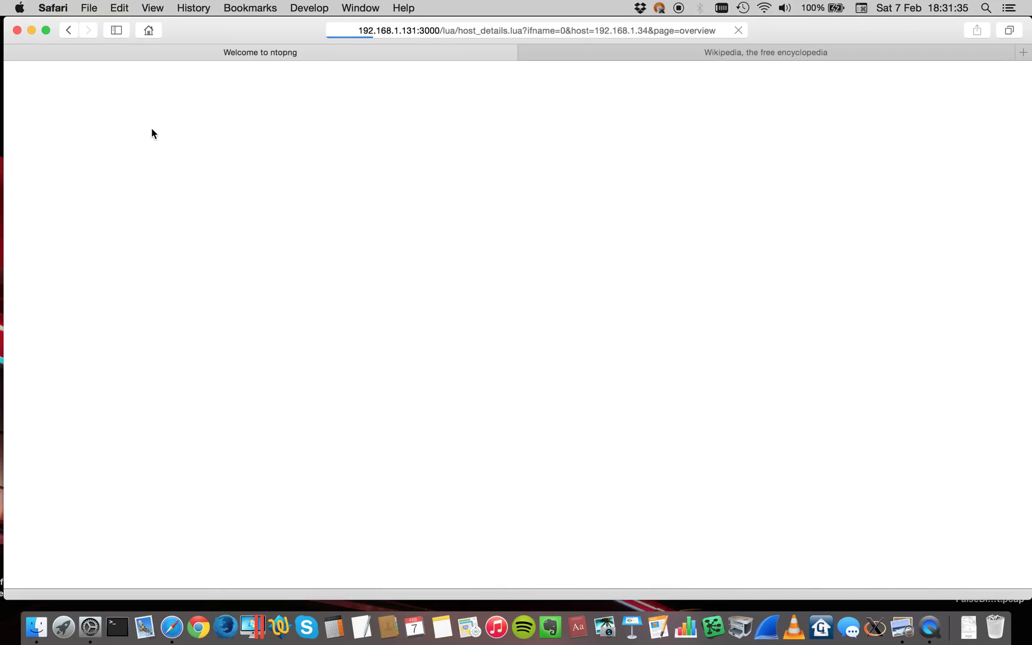
click(533, 230)
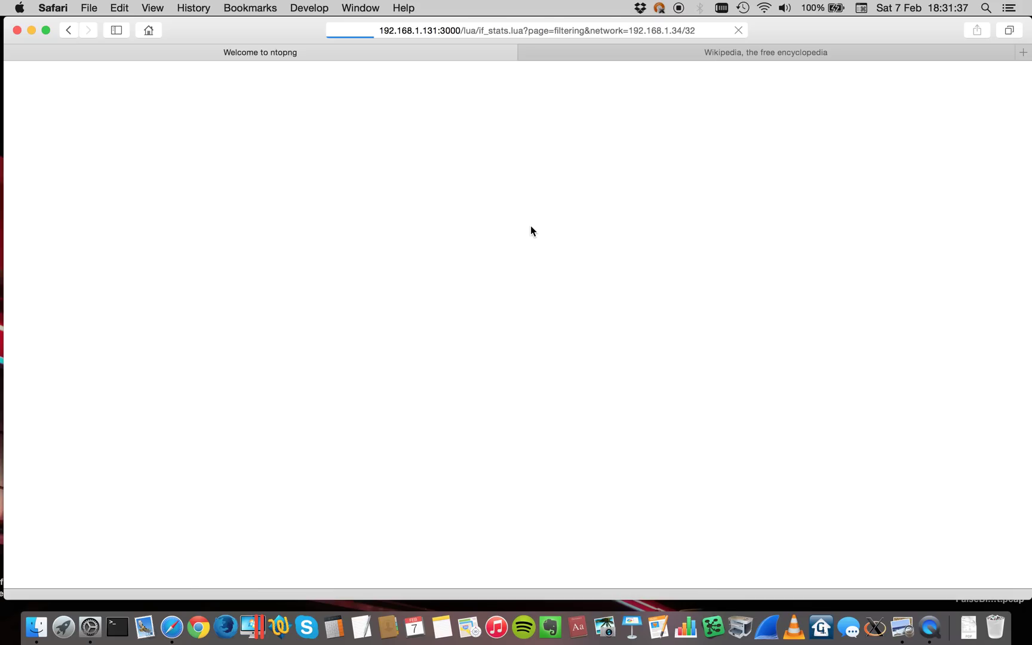
click(553, 291)
click(588, 269)
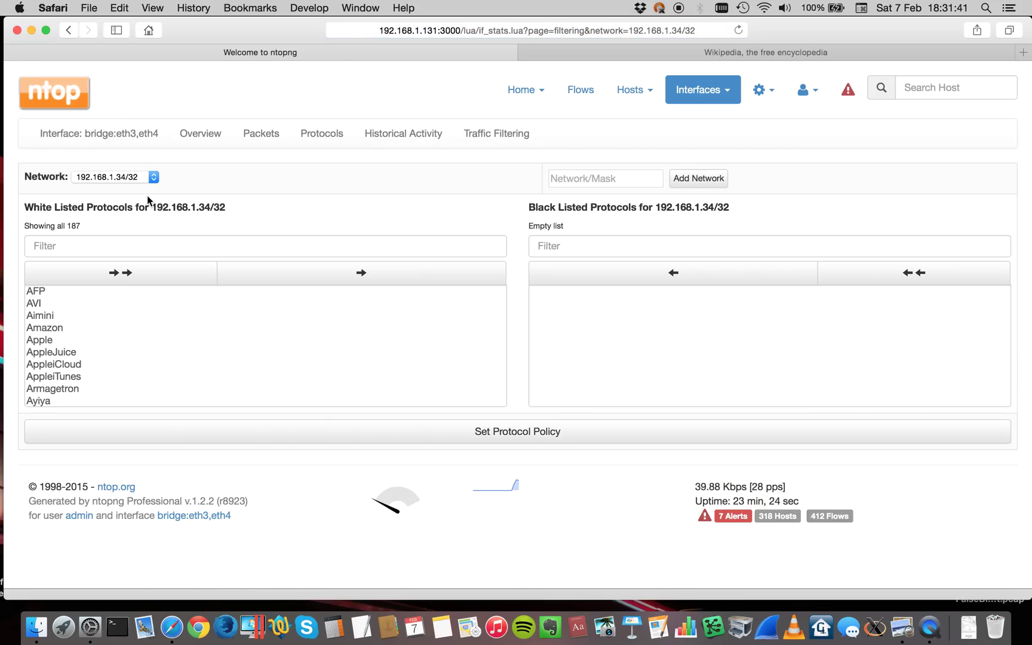
click(501, 431)
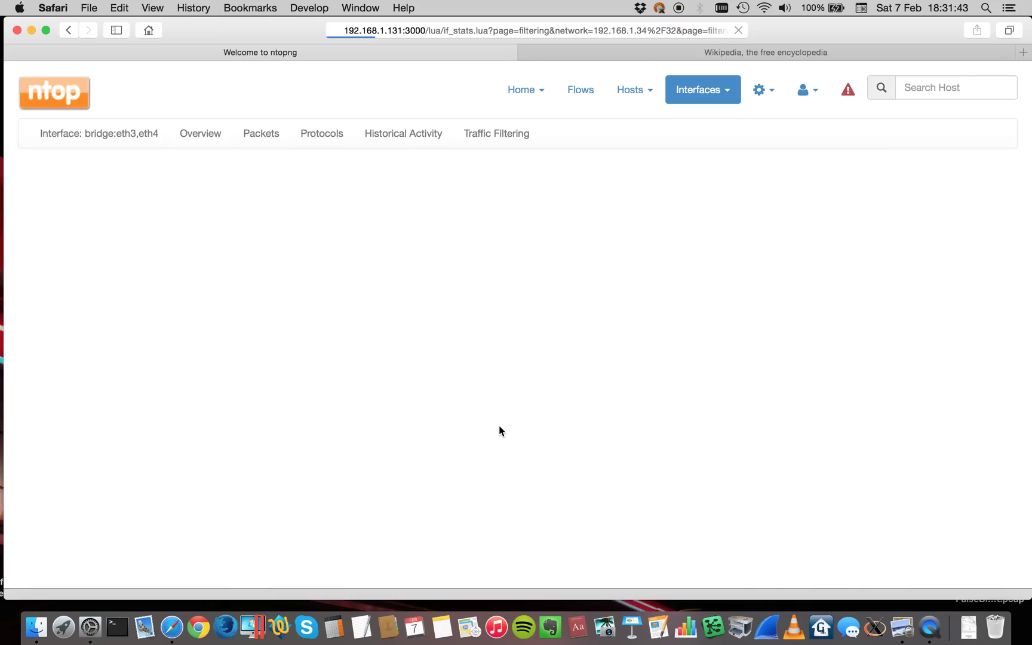
click(307, 625)
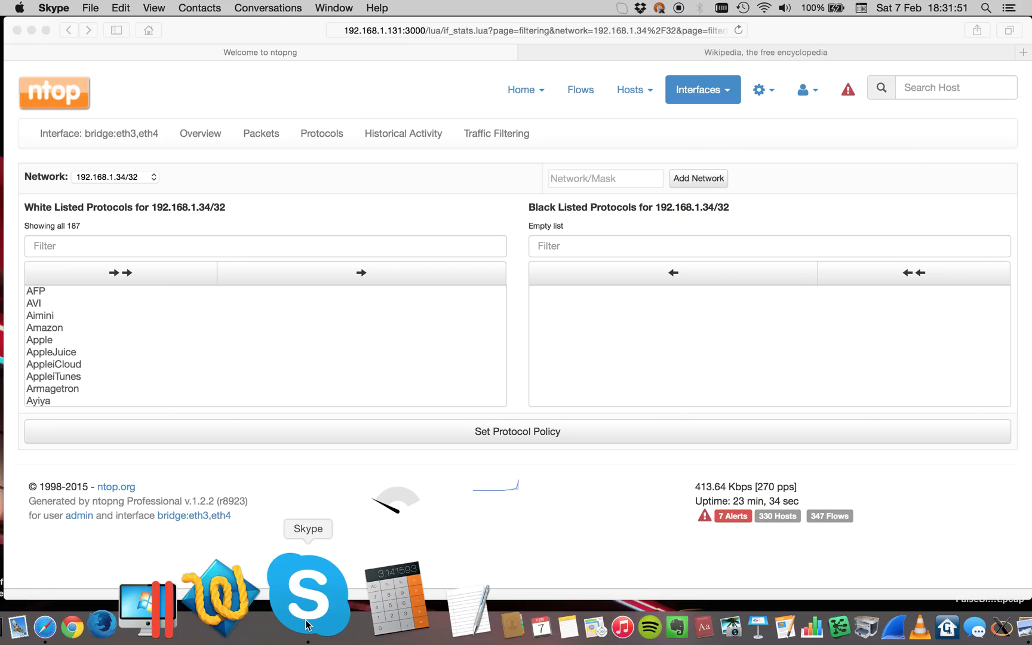
click(307, 624)
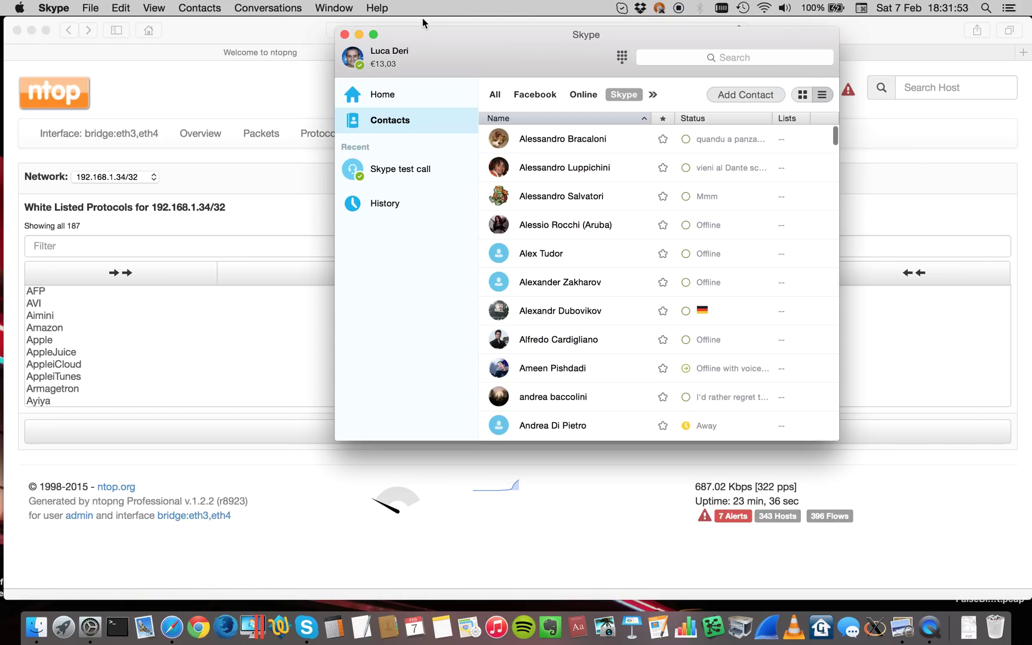
Call Skype test call until it rings, hang up, and switch back to ntopng.
click(413, 170)
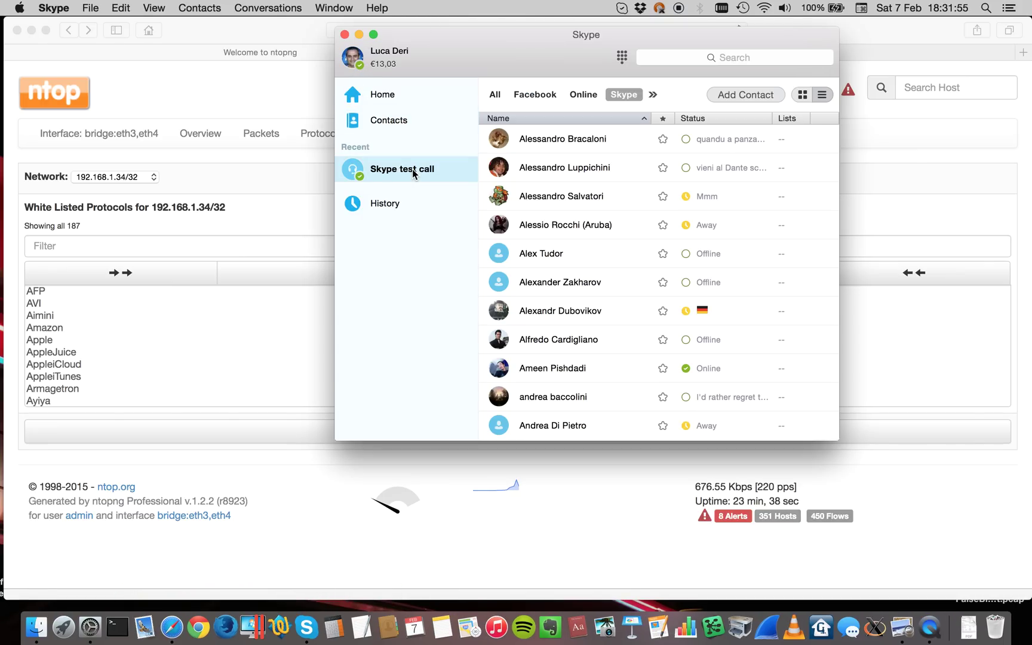
click(810, 113)
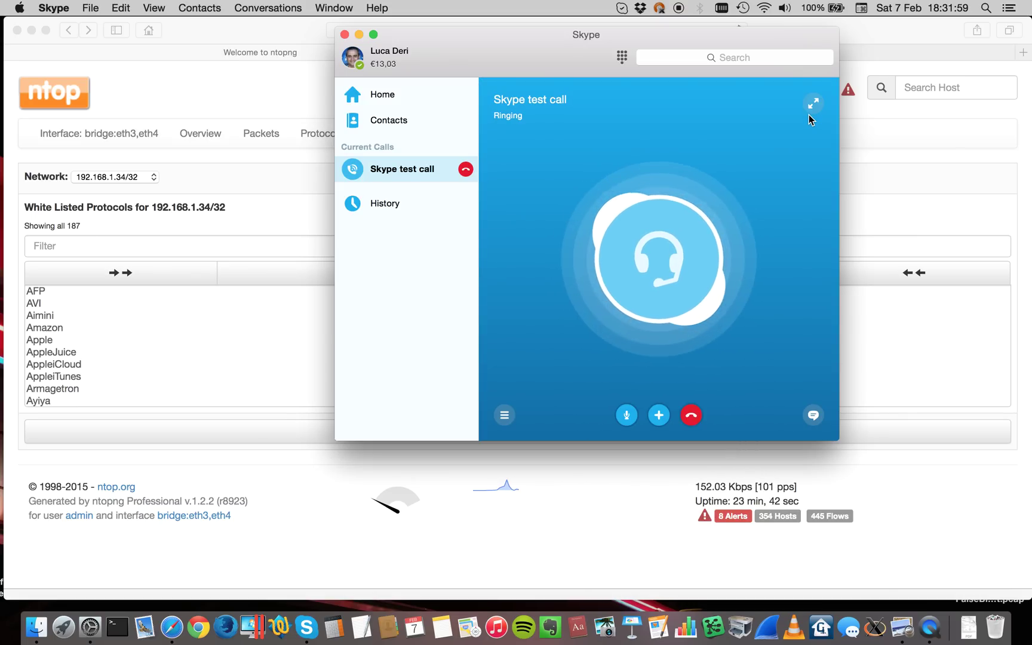
click(691, 415)
click(629, 497)
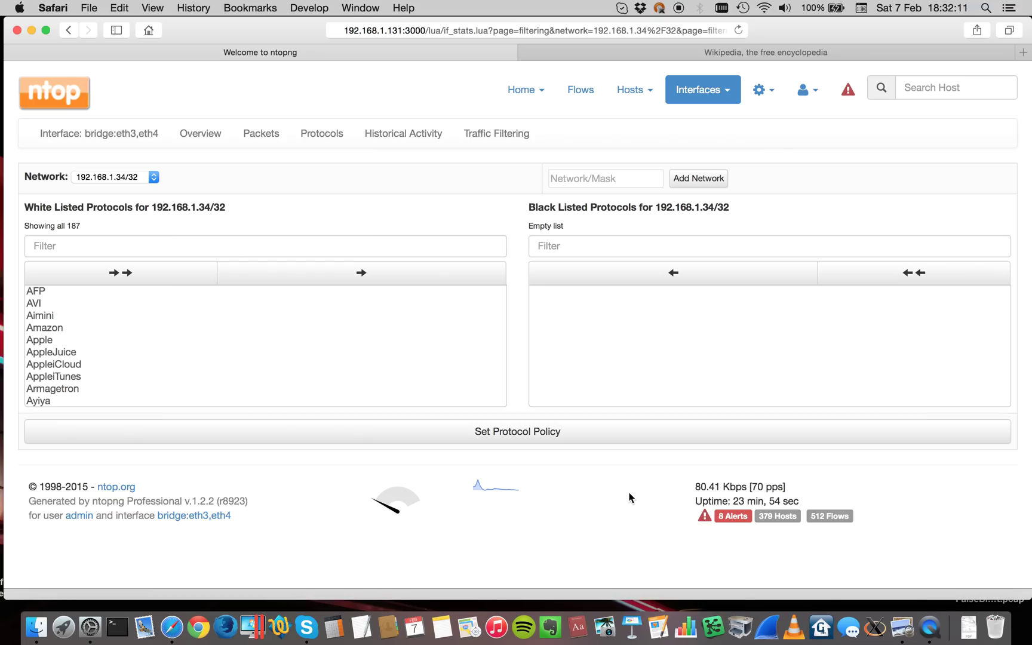
Open the bridge:eth3,eth4 Traffic Filtering tab and check the Network dropdown's filtered networks.
click(477, 486)
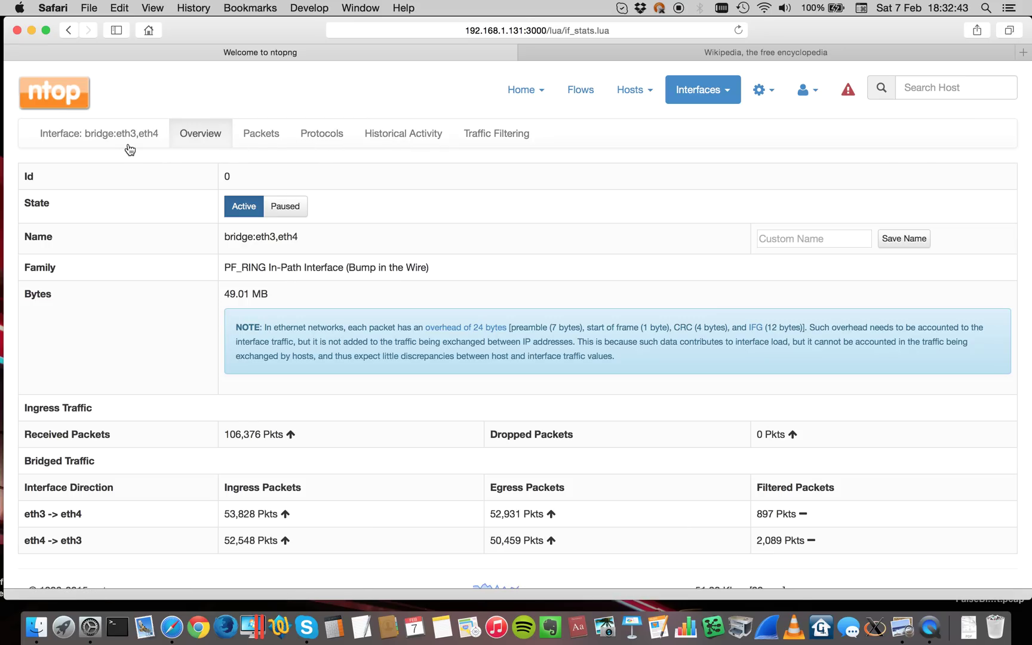
click(513, 135)
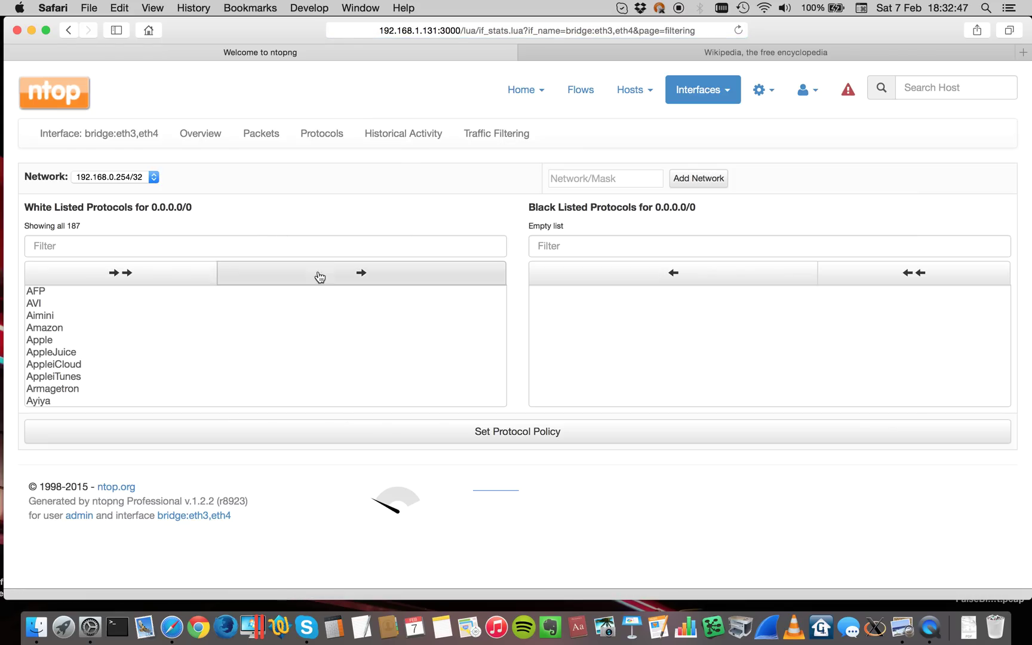
click(151, 179)
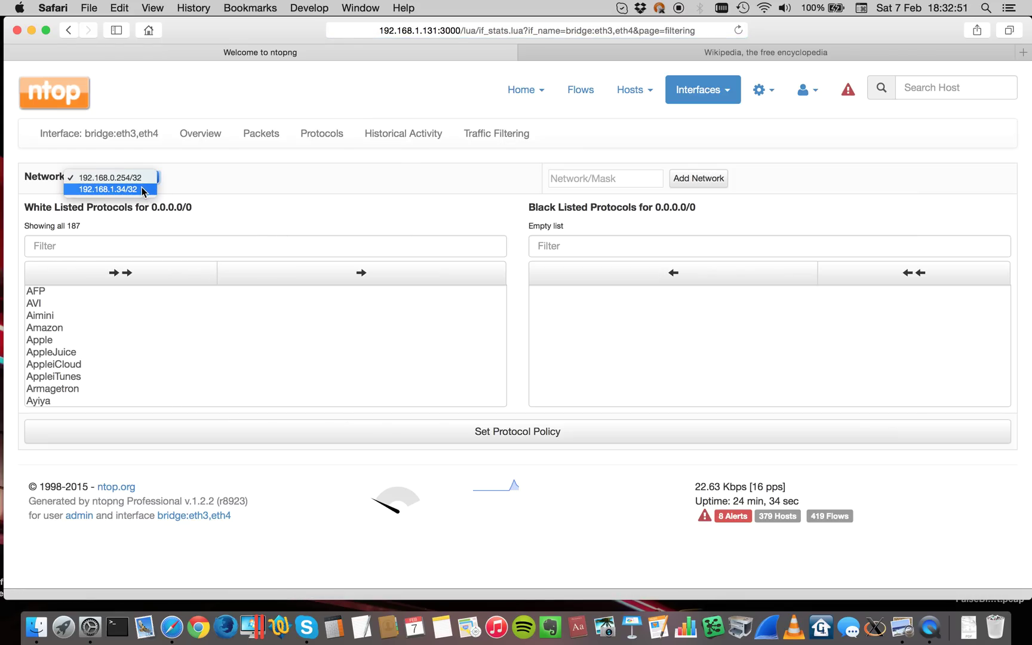
click(388, 179)
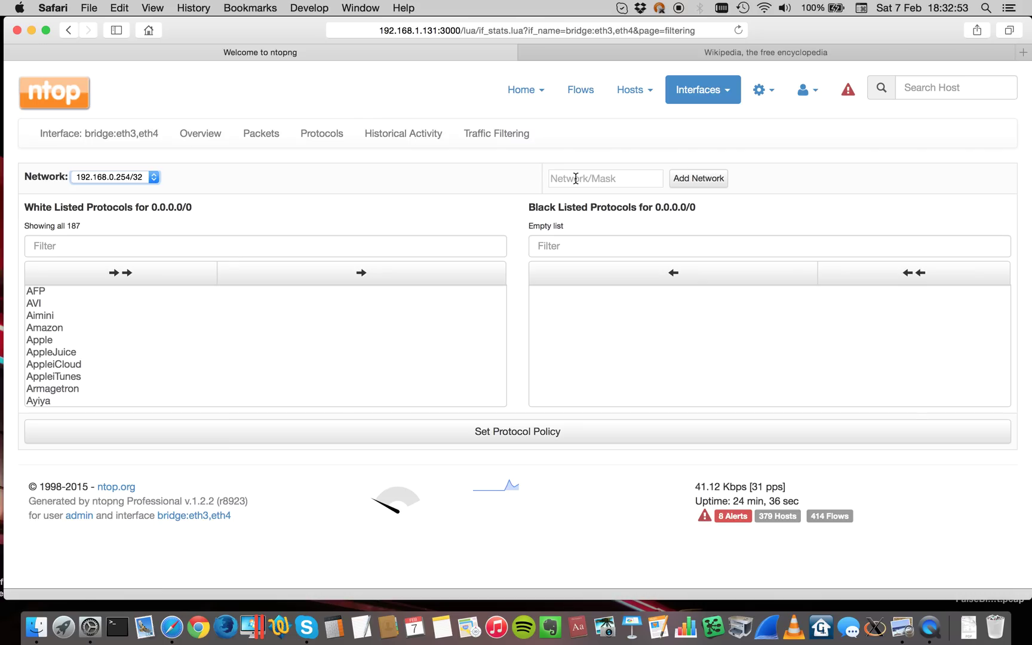